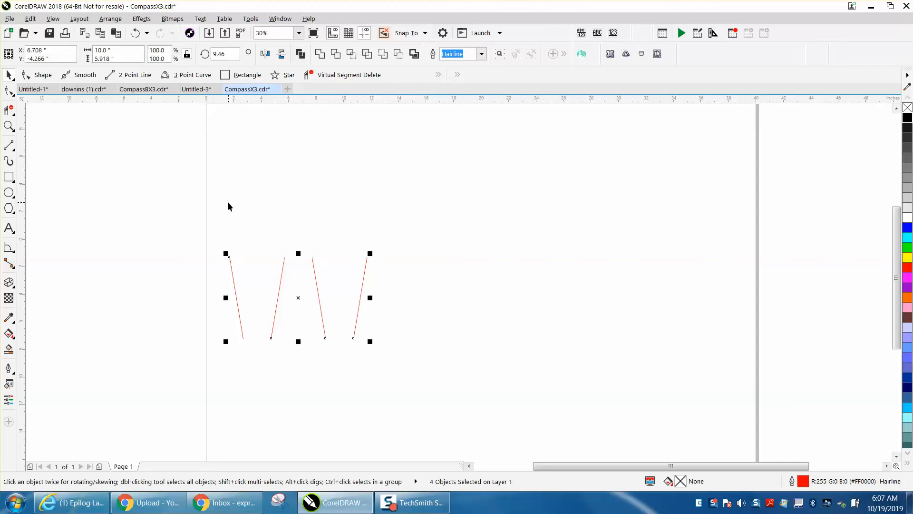
- Show the Object Manager docker and clear the selection of the four lines
{"action": "left_click", "coordinate": [277, 20]}
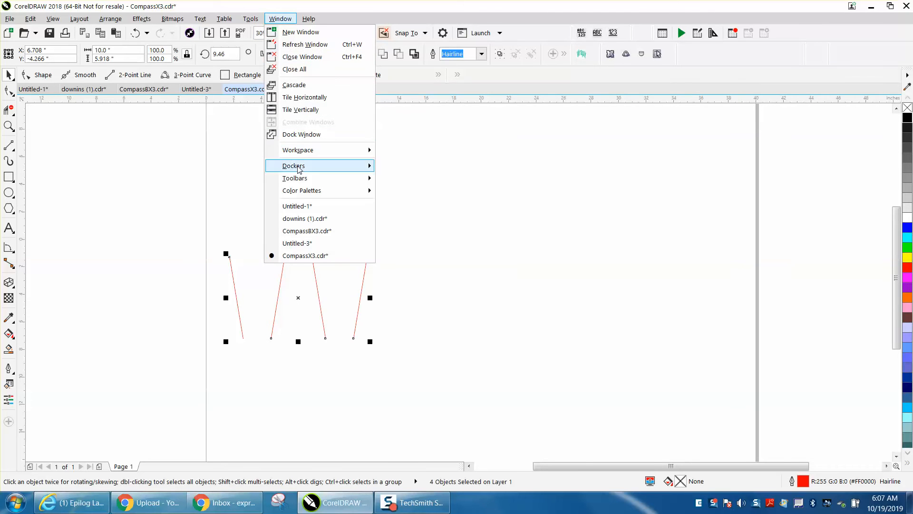
{"action": "mouse_move", "coordinate": [303, 168]}
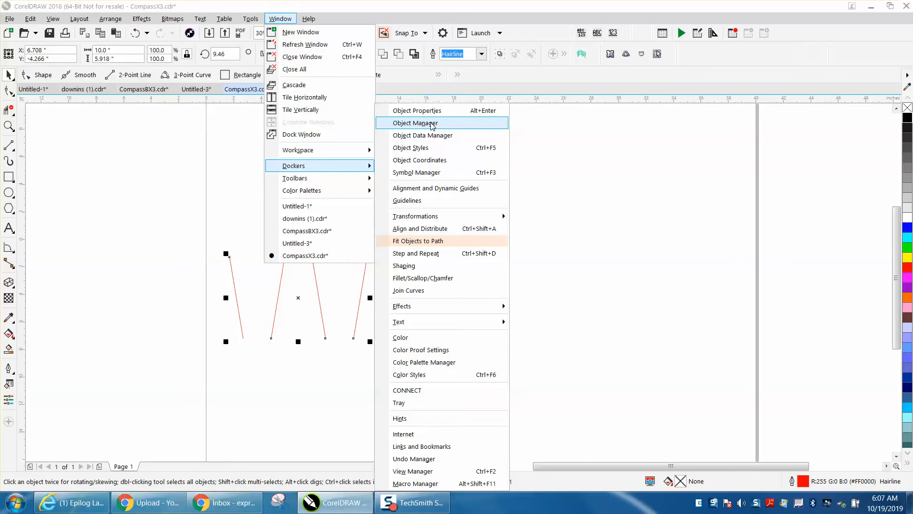
{"action": "left_click", "coordinate": [432, 123]}
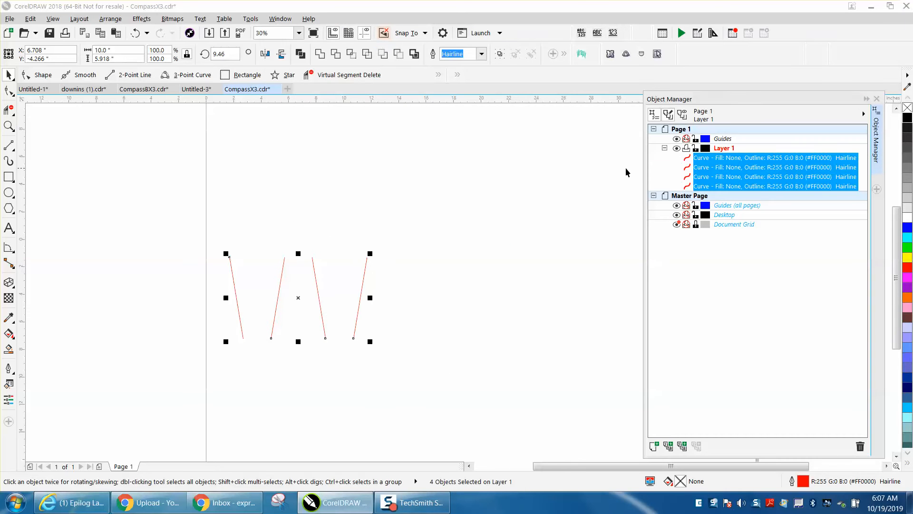
{"action": "left_click", "coordinate": [557, 225]}
{"action": "left_click", "coordinate": [234, 284]}
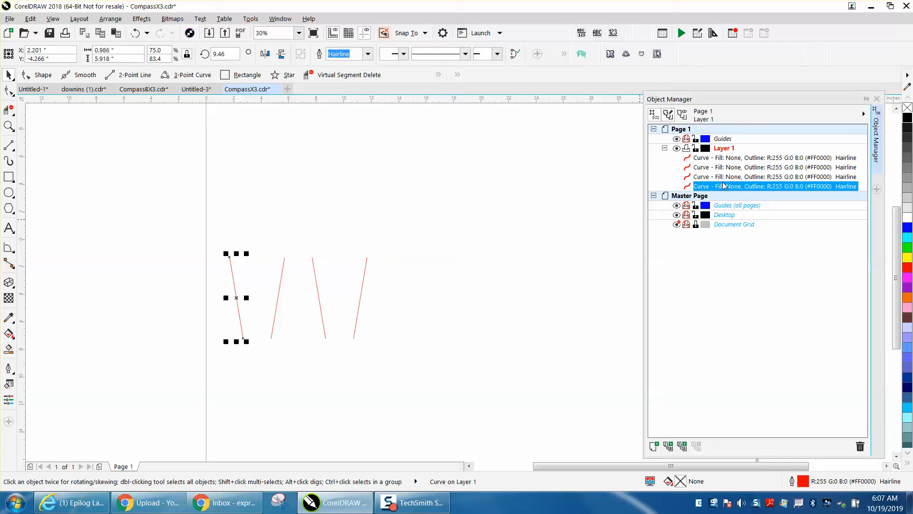
{"action": "key", "text": "Up"}
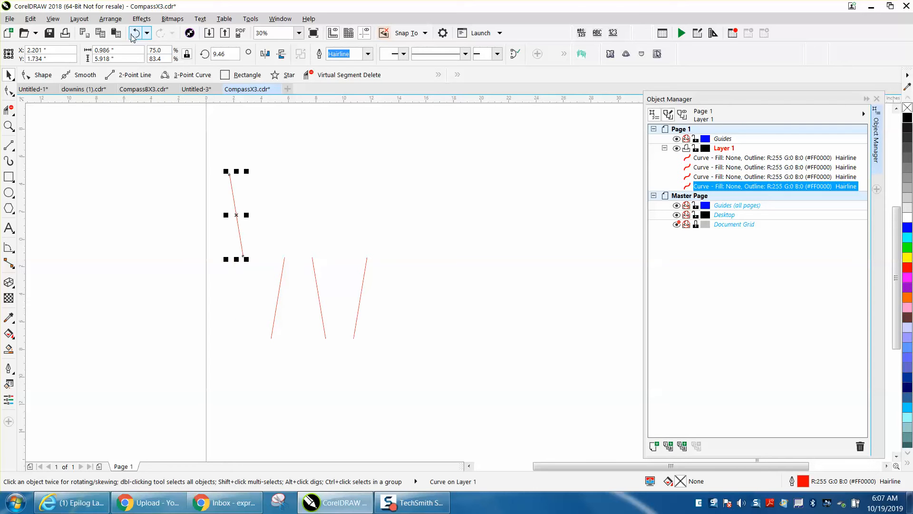
{"action": "left_click", "coordinate": [131, 35]}
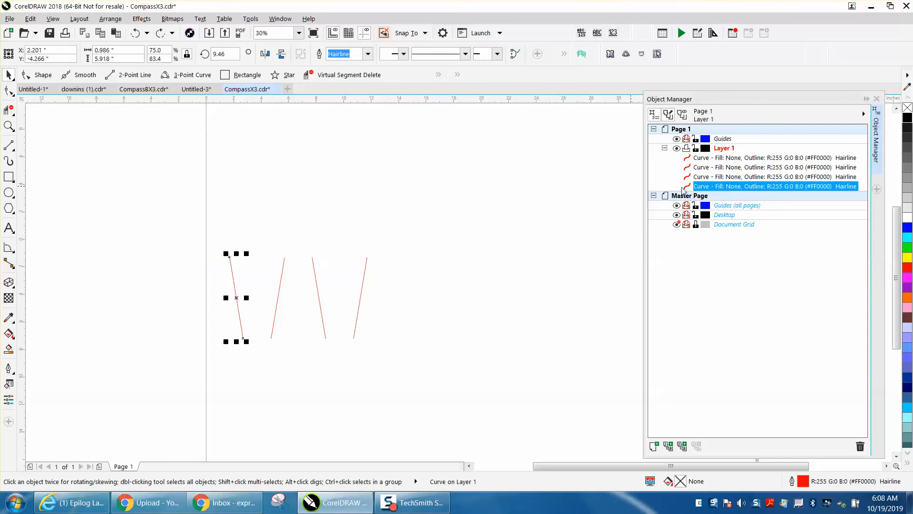
- Step through the Layer 1 curves in the Object Manager to check which line each stacking position holds
{"action": "key", "text": "Up"}
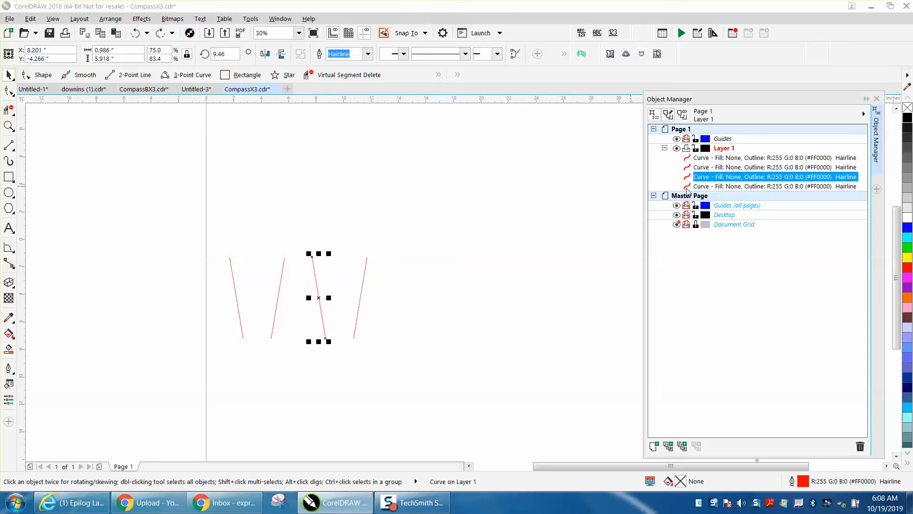
{"action": "key", "text": "Up"}
{"action": "key", "text": "Up"}
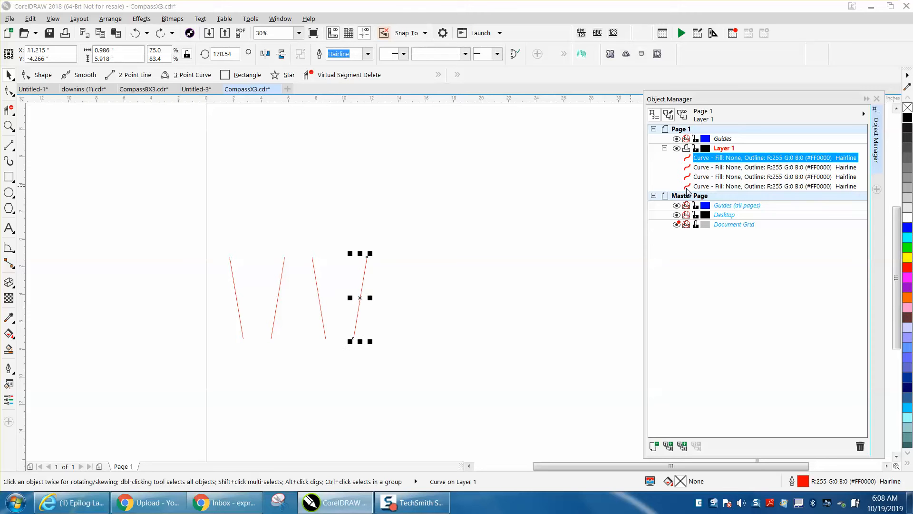
{"action": "key", "text": "Down"}
{"action": "key", "text": "Down"}
{"action": "key", "text": "Down"}
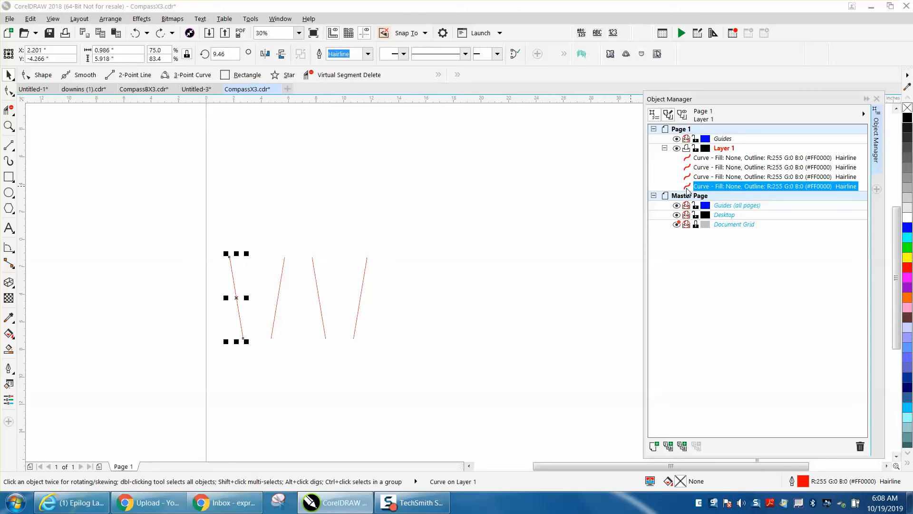
{"action": "key", "text": "Up"}
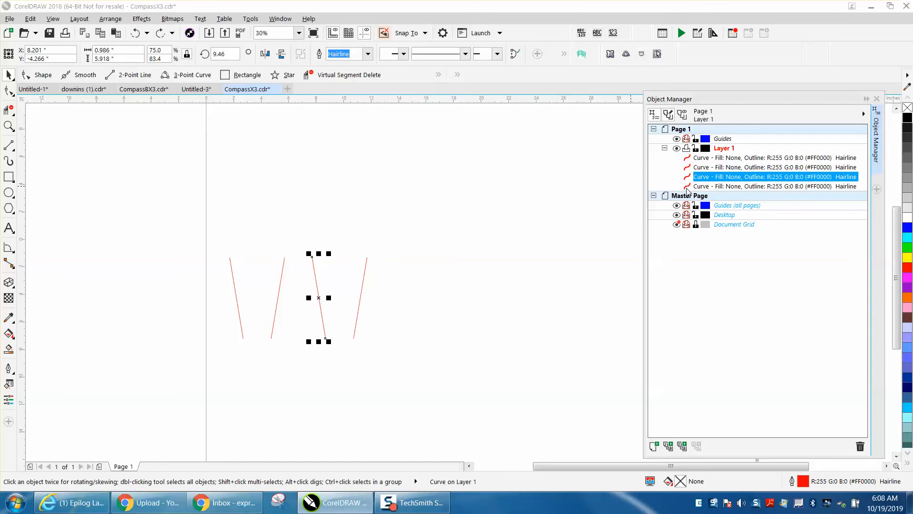
{"action": "key", "text": "Up"}
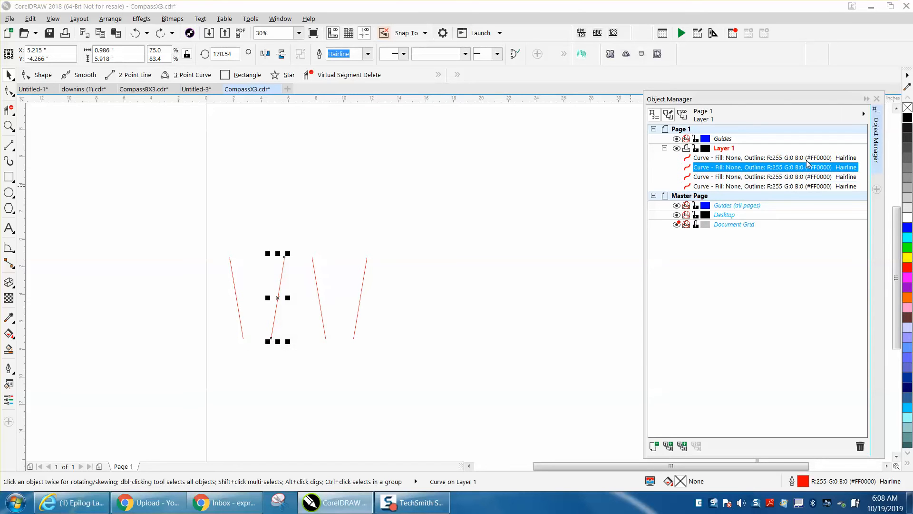
- Move the second line from the left one place down in Layer 1's stacking order and step through the curves to check the order
{"action": "left_click_drag", "start_coordinate": [704, 171], "coordinate": [705, 186]}
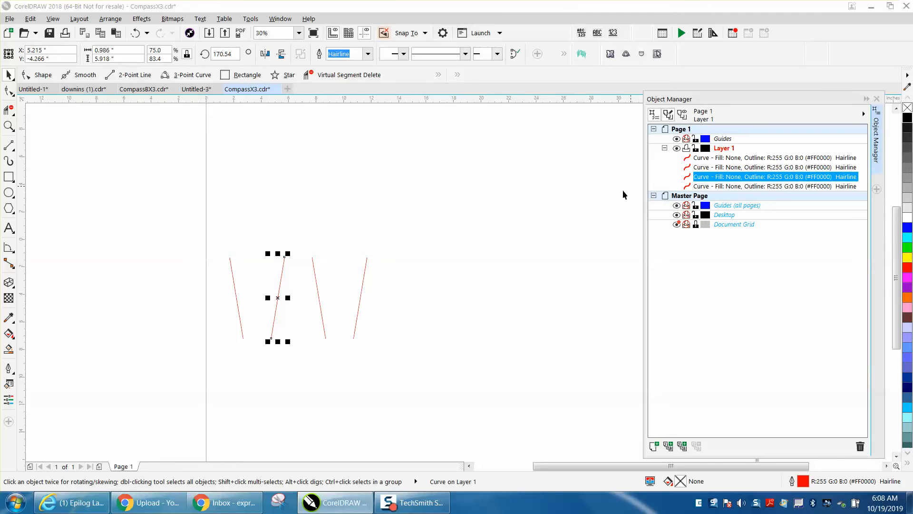
{"action": "left_click", "coordinate": [233, 276]}
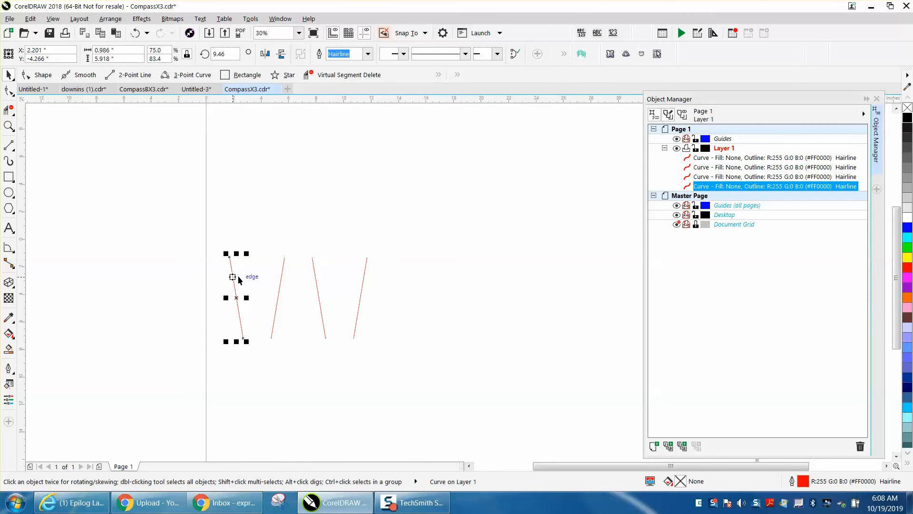
{"action": "key", "text": "Up"}
{"action": "key", "text": "Down"}
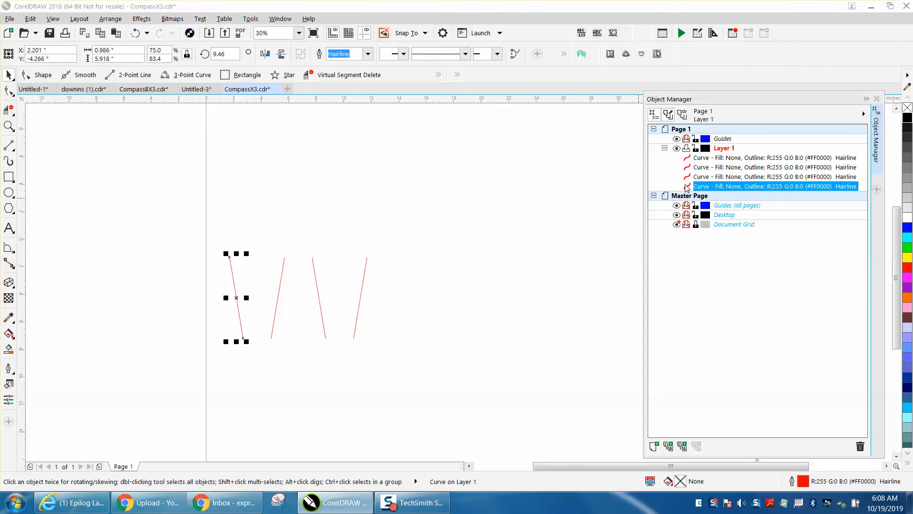
{"action": "key", "text": "Tab"}
{"action": "key", "text": "Tab"}
{"action": "key", "text": "Tab"}
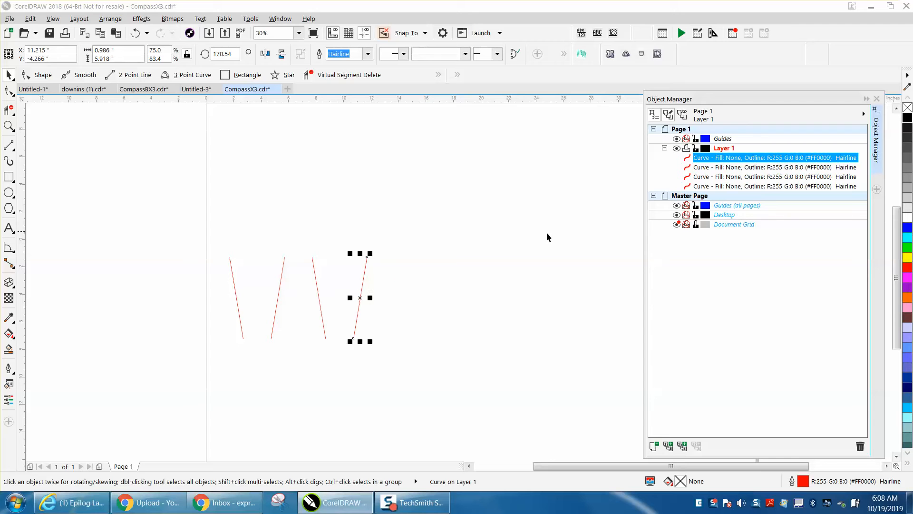
- Examine the start and end node directions of the first three lines with the Shape tool
{"action": "left_click", "coordinate": [9, 126]}
{"action": "left_click_drag", "start_coordinate": [210, 237], "coordinate": [384, 368]}
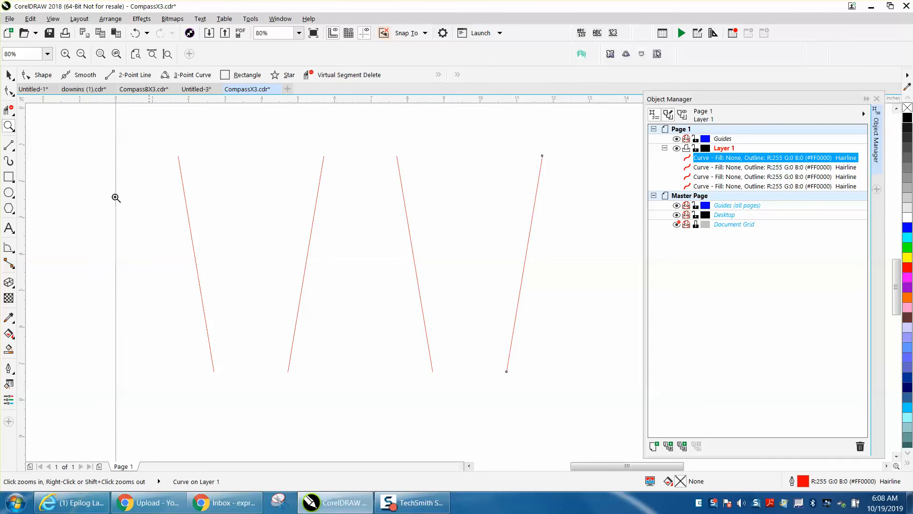
{"action": "left_click", "coordinate": [8, 75]}
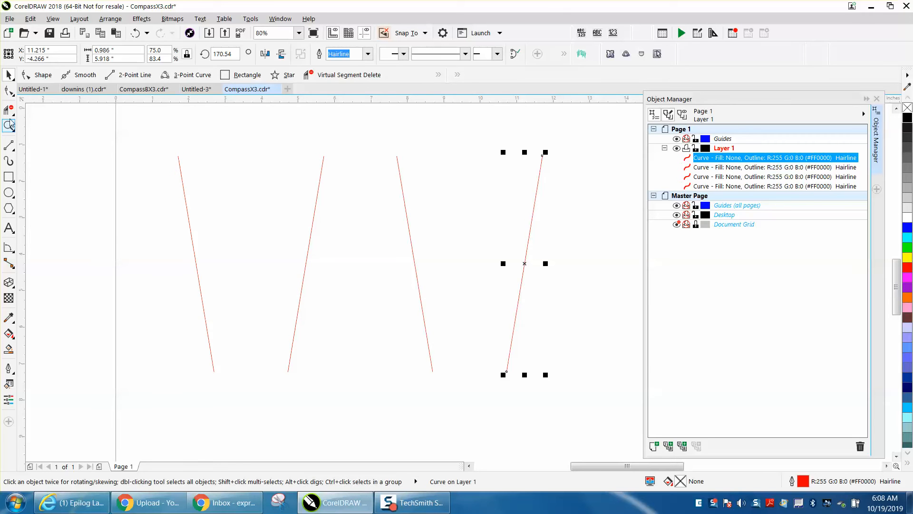
{"action": "left_click", "coordinate": [9, 91]}
{"action": "left_click", "coordinate": [180, 167]}
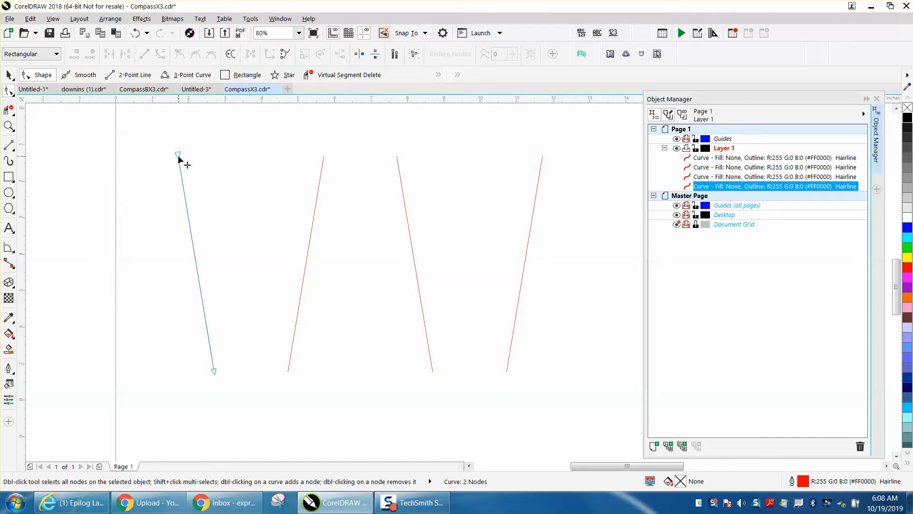
{"action": "left_click", "coordinate": [288, 368]}
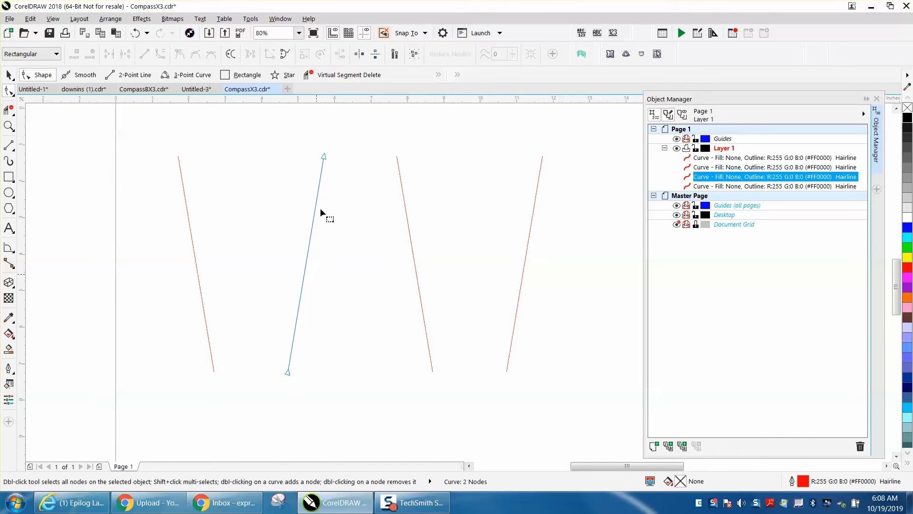
{"action": "left_click", "coordinate": [400, 176]}
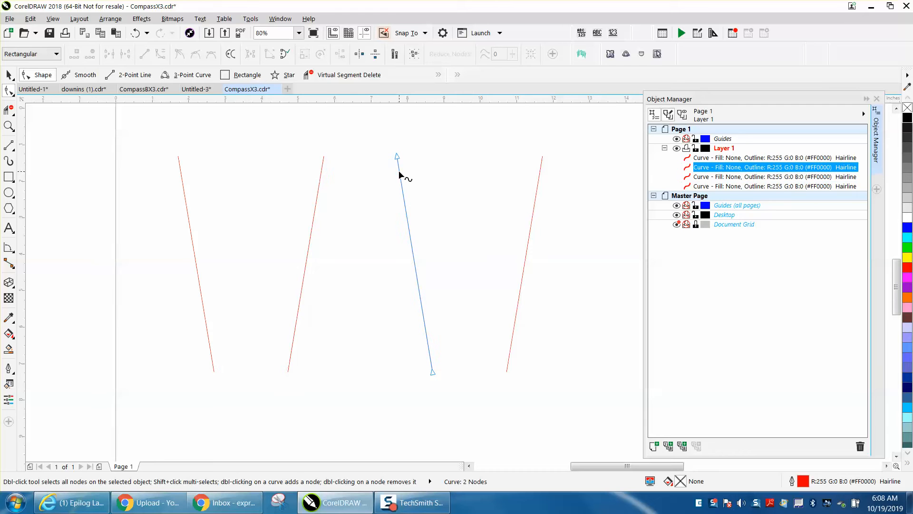
{"action": "left_click", "coordinate": [318, 185]}
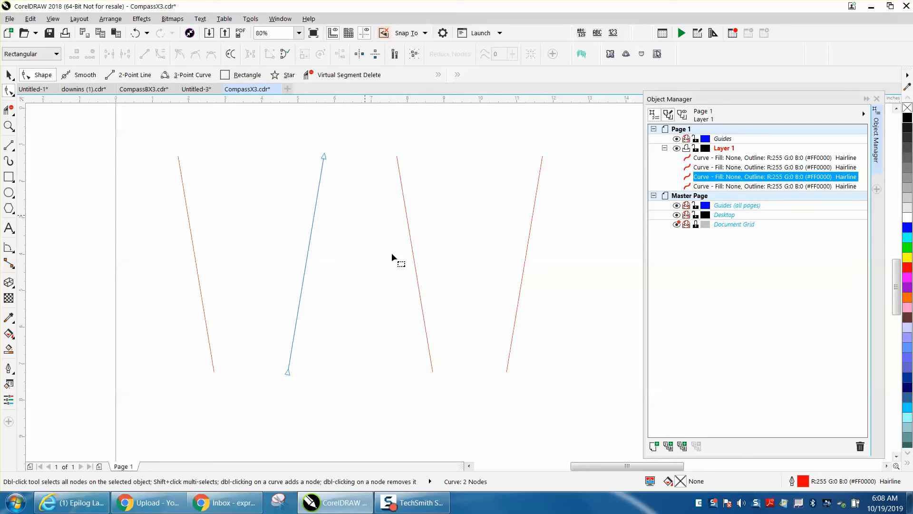
- Reverse the subpath direction of the third line from the left and check the fourth line's direction
{"action": "left_click", "coordinate": [419, 290]}
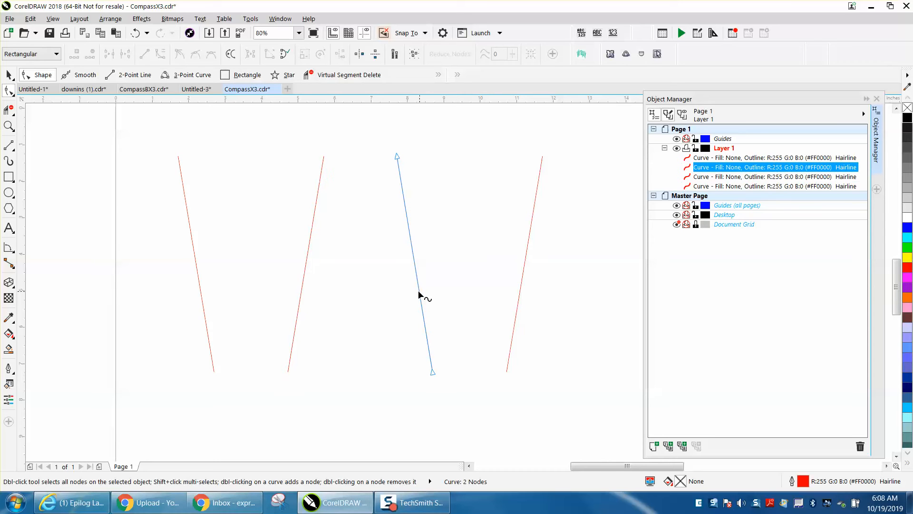
{"action": "right_click", "coordinate": [419, 290]}
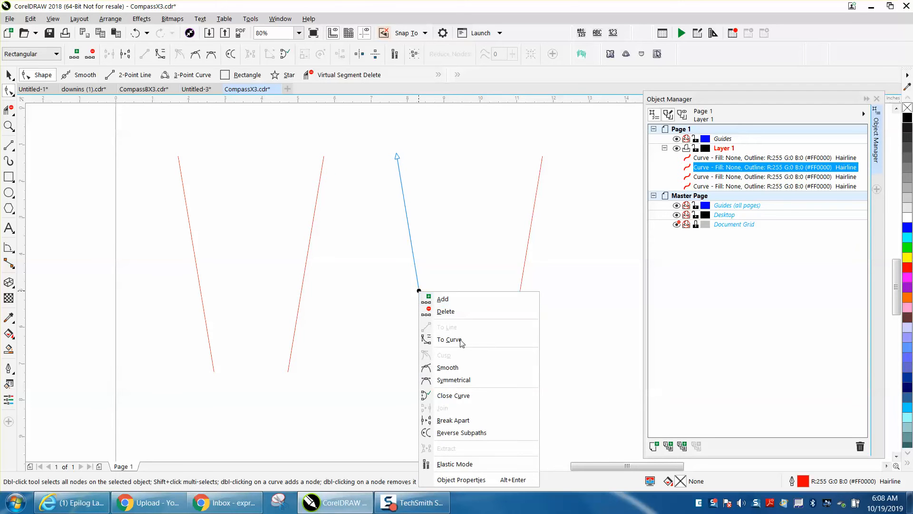
{"action": "left_click", "coordinate": [456, 433]}
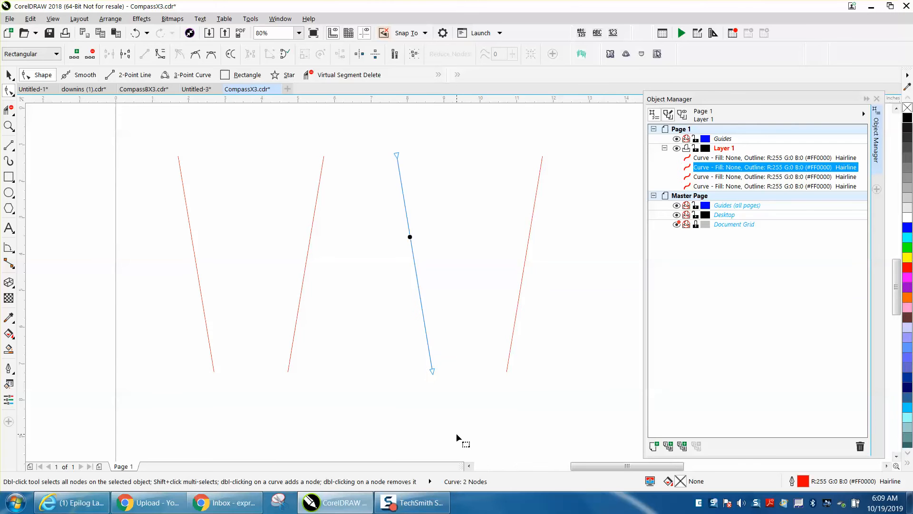
{"action": "left_click", "coordinate": [515, 319]}
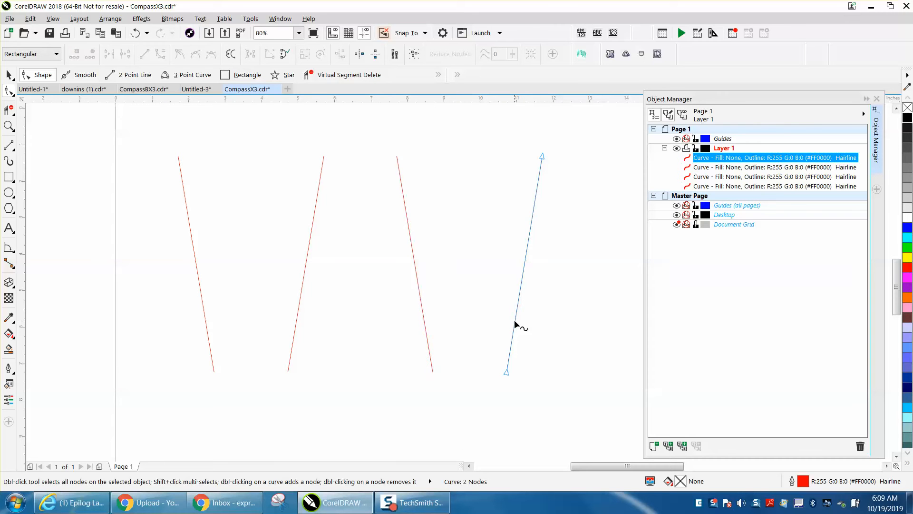
{"action": "left_click", "coordinate": [8, 74]}
{"action": "scroll", "coordinate": [335, 239], "scroll_direction": "down", "scroll_amount": 3}
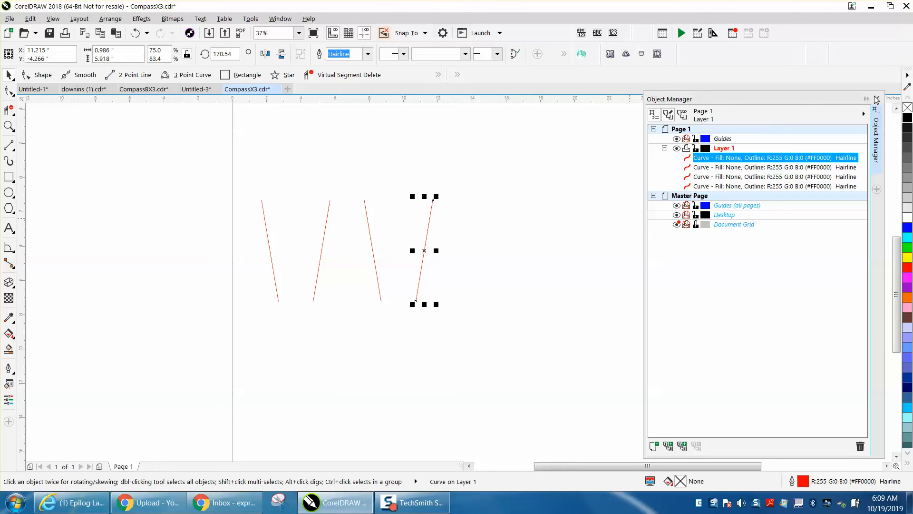
- Close the Object Manager docker and reopen it
{"action": "left_click", "coordinate": [876, 99]}
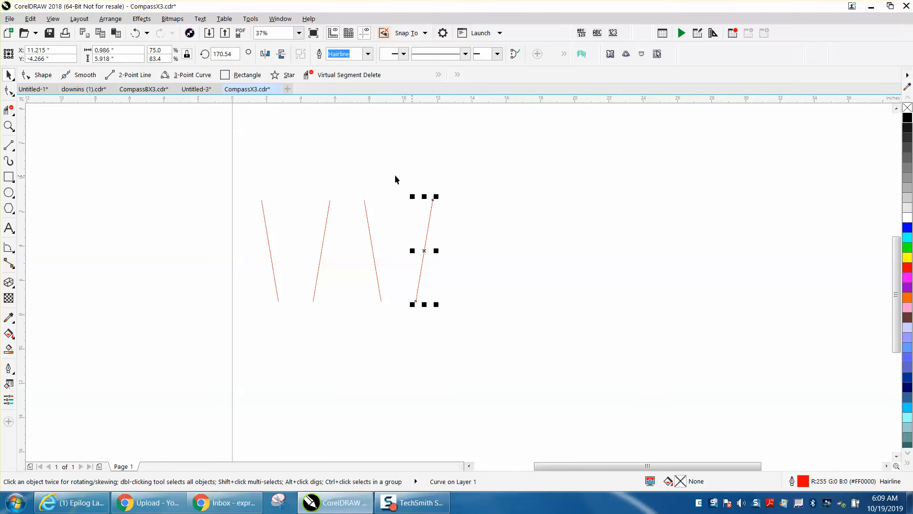
{"action": "left_click", "coordinate": [283, 20]}
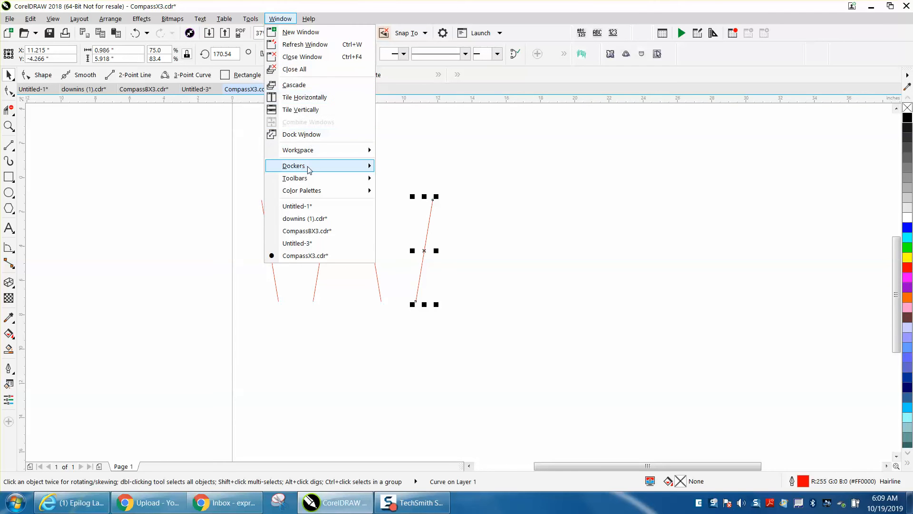
{"action": "mouse_move", "coordinate": [307, 167]}
{"action": "left_click", "coordinate": [425, 123]}
- Duplicate all four lines, nudge the copies 12 inches to the right in two 6-inch steps, and deselect them
{"action": "left_click", "coordinate": [7, 74]}
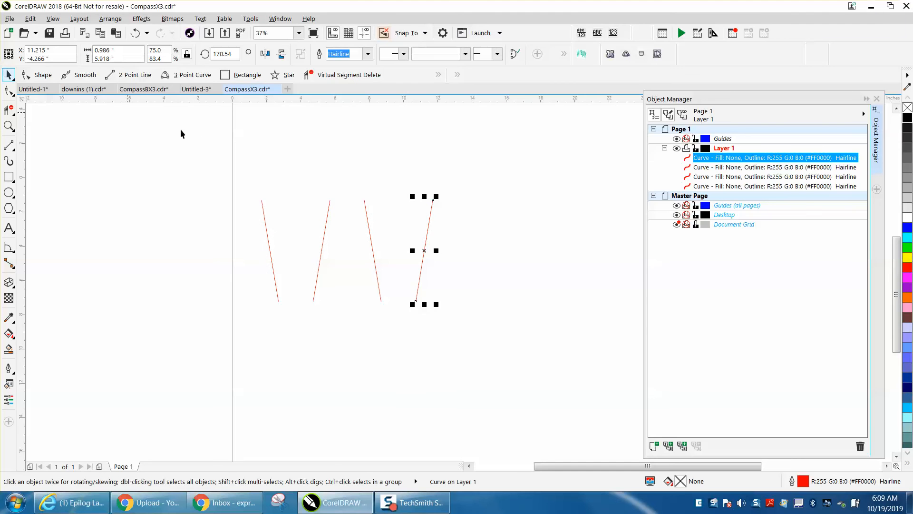
{"action": "left_click_drag", "start_coordinate": [247, 179], "coordinate": [487, 322]}
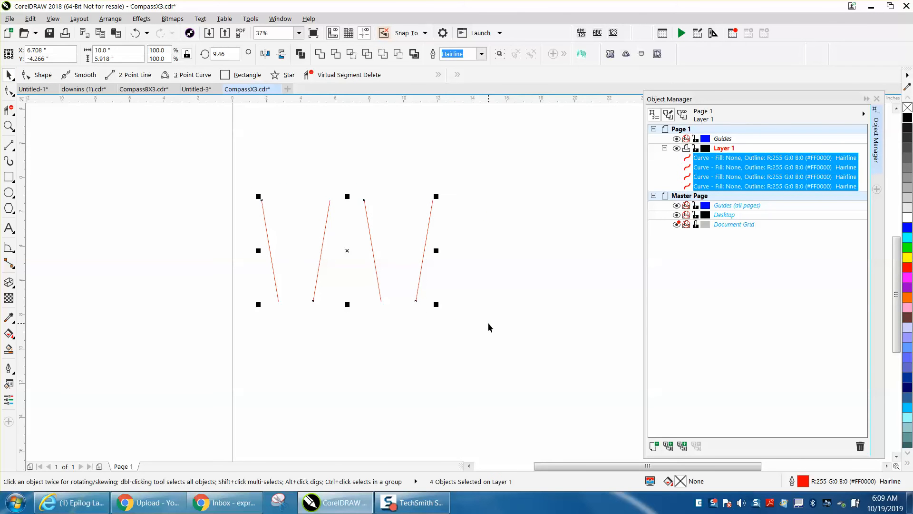
{"action": "key", "text": "KP_Add"}
{"action": "key", "text": "Right"}
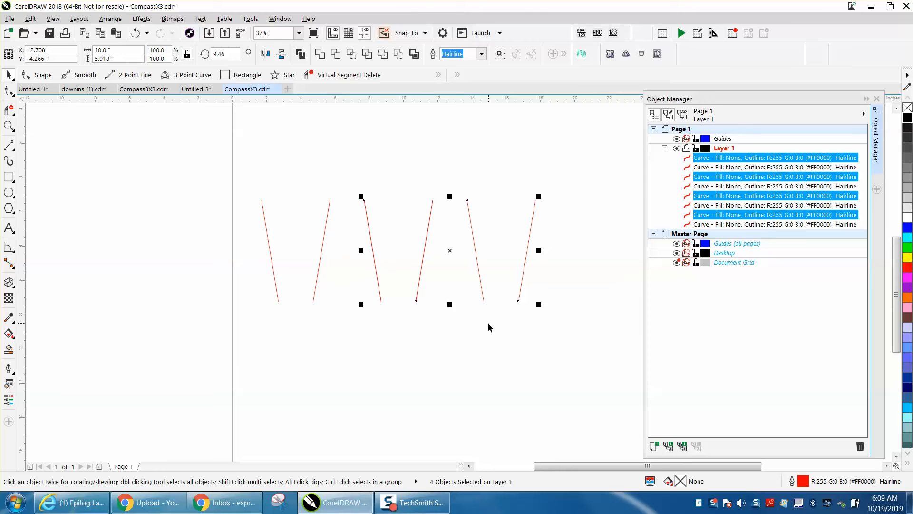
{"action": "key", "text": "Right"}
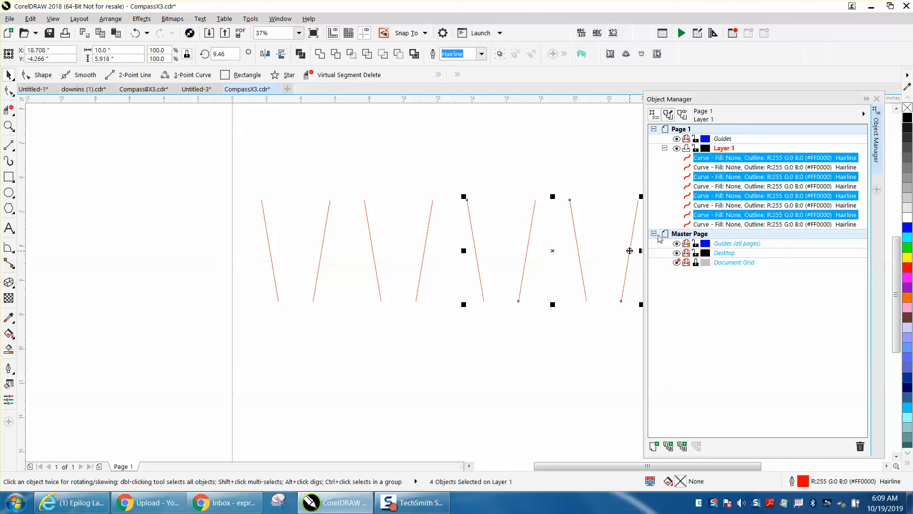
{"action": "left_click_drag", "start_coordinate": [629, 466], "coordinate": [645, 466]}
{"action": "left_click", "coordinate": [558, 395]}
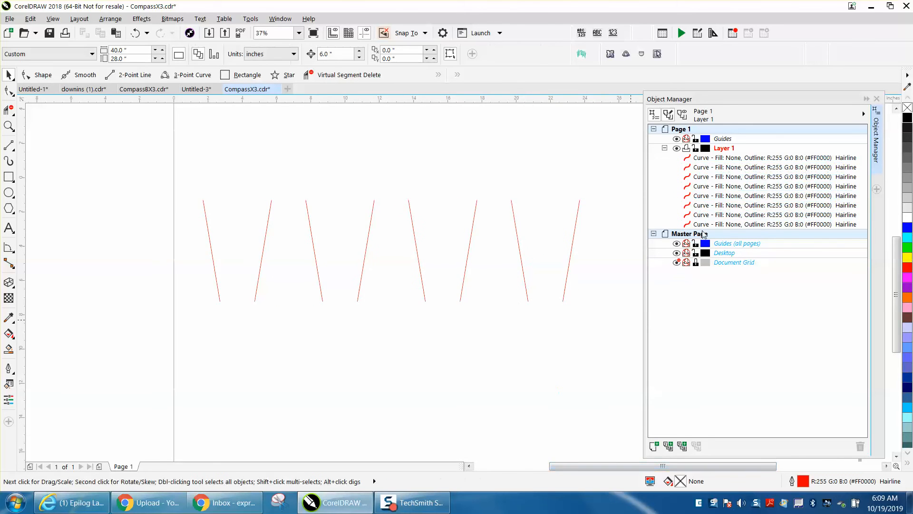
- Check the stacking order of the eight lines by stepping through their Object Manager entries from the lowest to the highest
{"action": "left_click", "coordinate": [712, 225]}
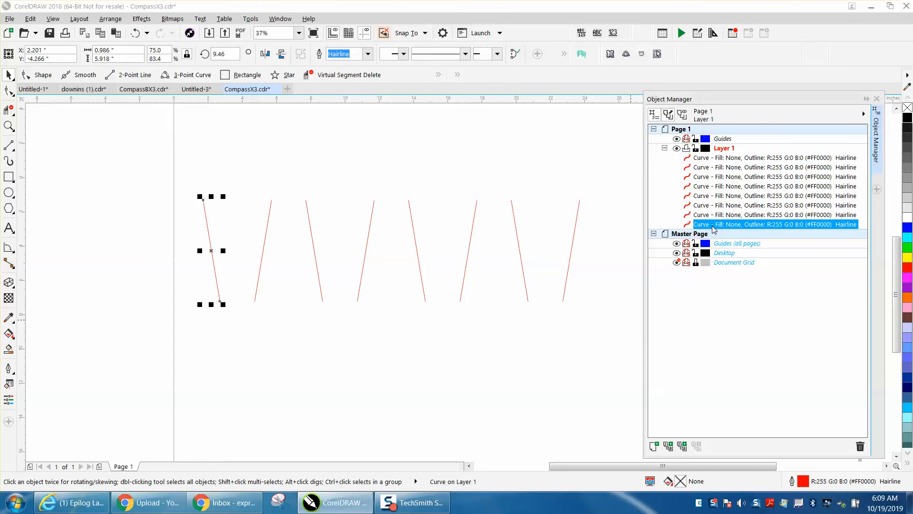
{"action": "key", "text": "Up"}
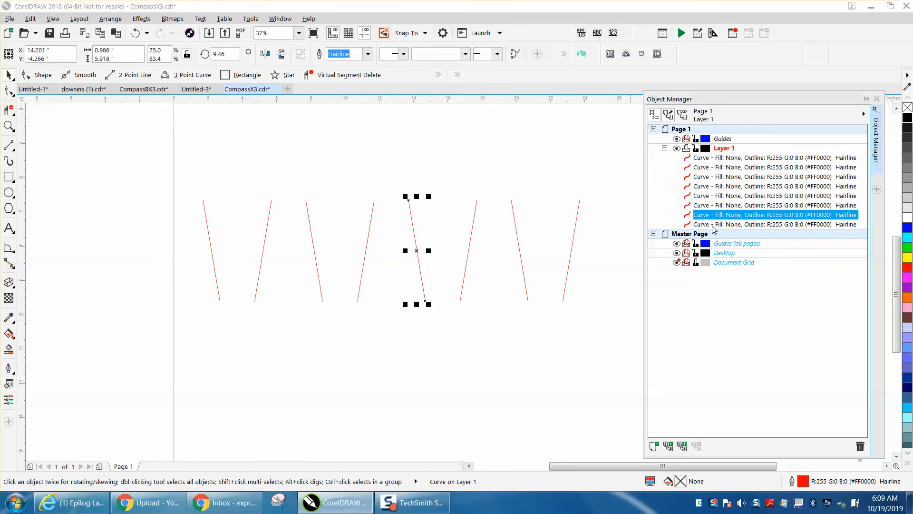
{"action": "key", "text": "Up"}
{"action": "key", "text": "Up"}
{"action": "key", "text": "Up"}
{"action": "key", "text": "Up"}
{"action": "key", "text": "Up"}
{"action": "key", "text": "Up"}
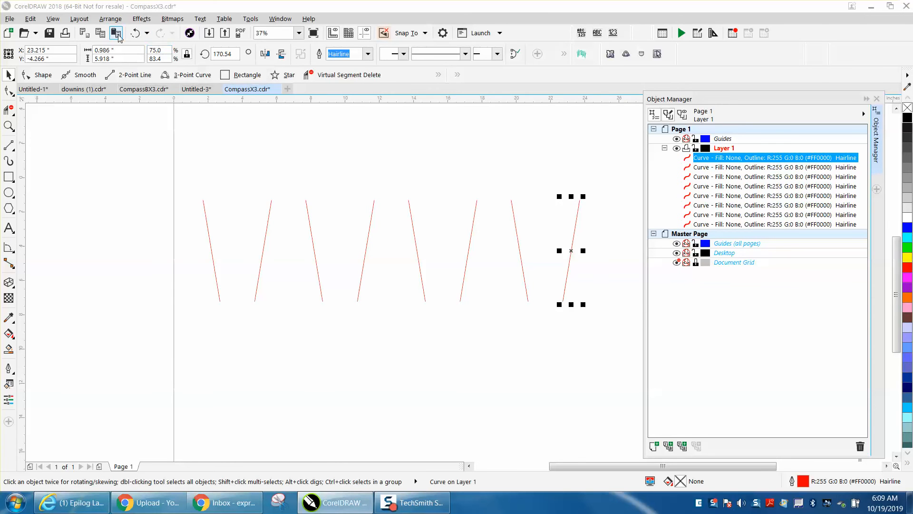
- Undo the duplication of the four lines, group the originals, and place a duplicate of the group 12 inches to the right
{"action": "left_click", "coordinate": [136, 34]}
{"action": "left_click", "coordinate": [135, 34]}
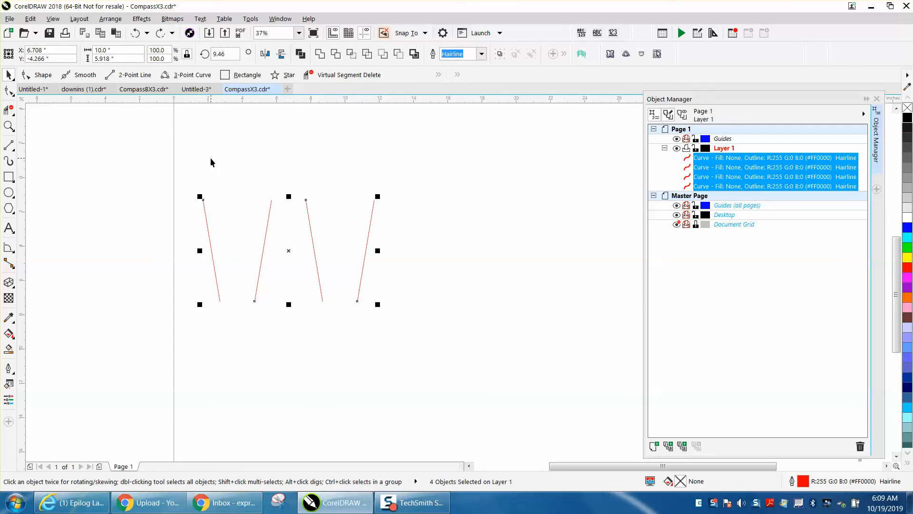
{"action": "key", "text": "ctrl+g"}
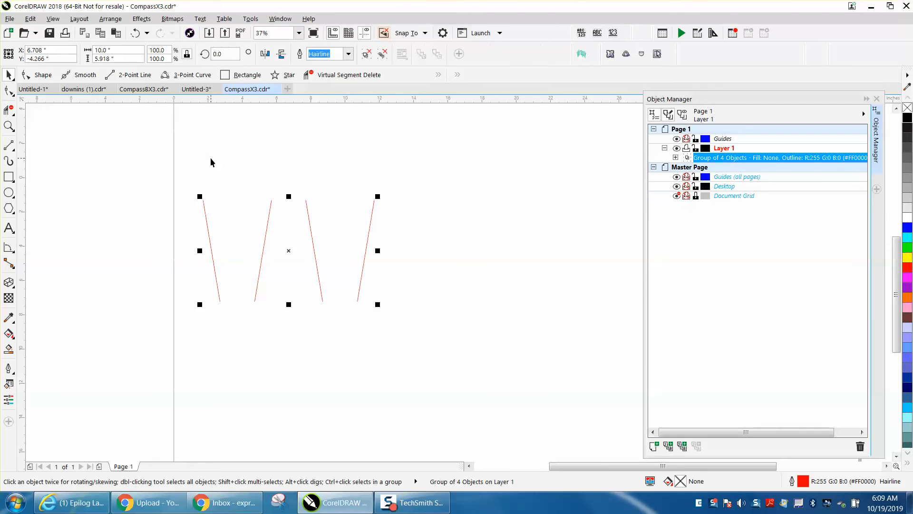
{"action": "key", "text": "ctrl+d"}
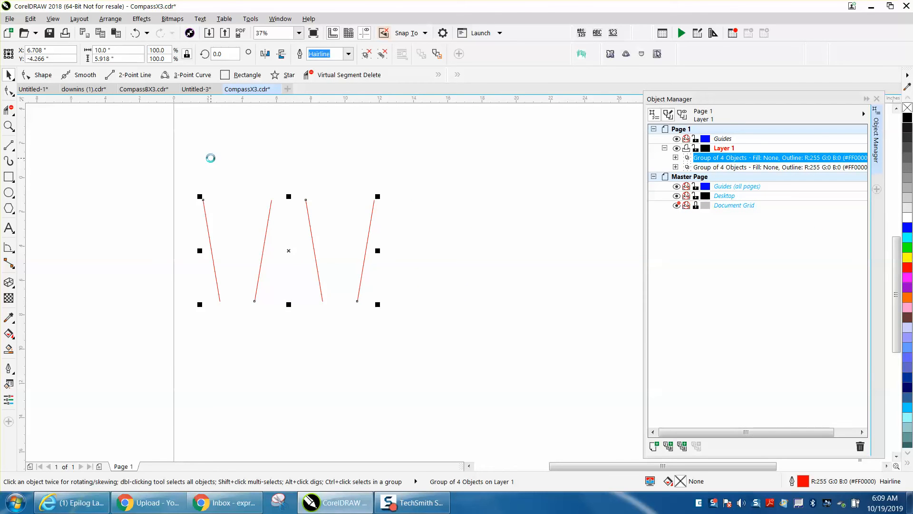
- Select both four-line groups and ungroup them into individual lines
{"action": "left_click_drag", "start_coordinate": [175, 160], "coordinate": [289, 284]}
{"action": "left_click_drag", "start_coordinate": [653, 335], "coordinate": [654, 337]}
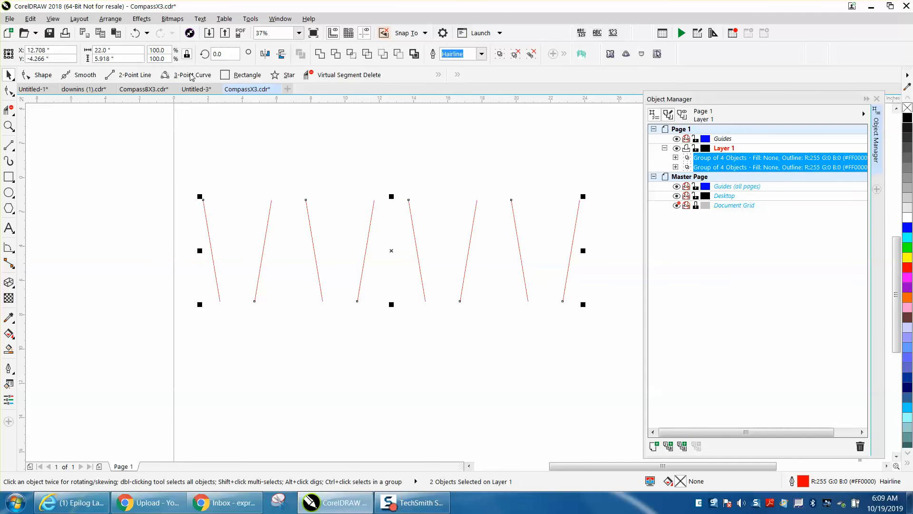
{"action": "left_click", "coordinate": [110, 18]}
{"action": "mouse_move", "coordinate": [148, 228]}
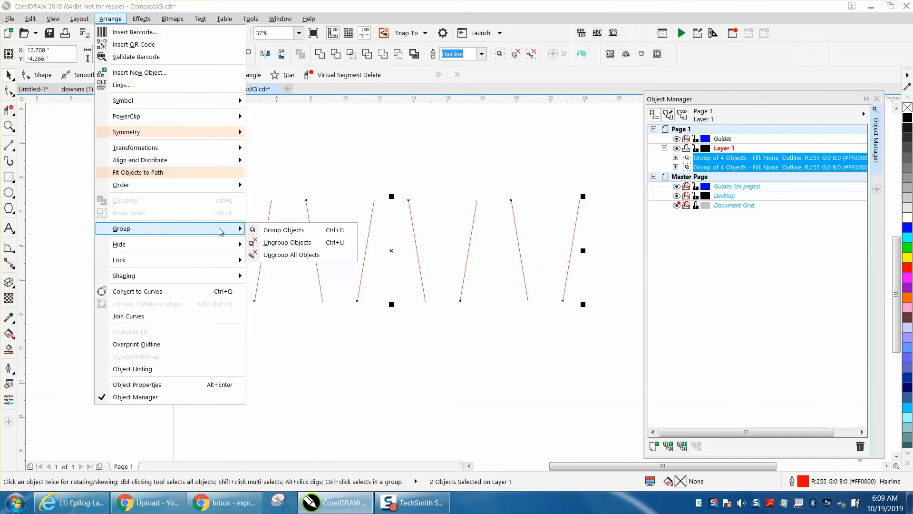
{"action": "left_click", "coordinate": [269, 242]}
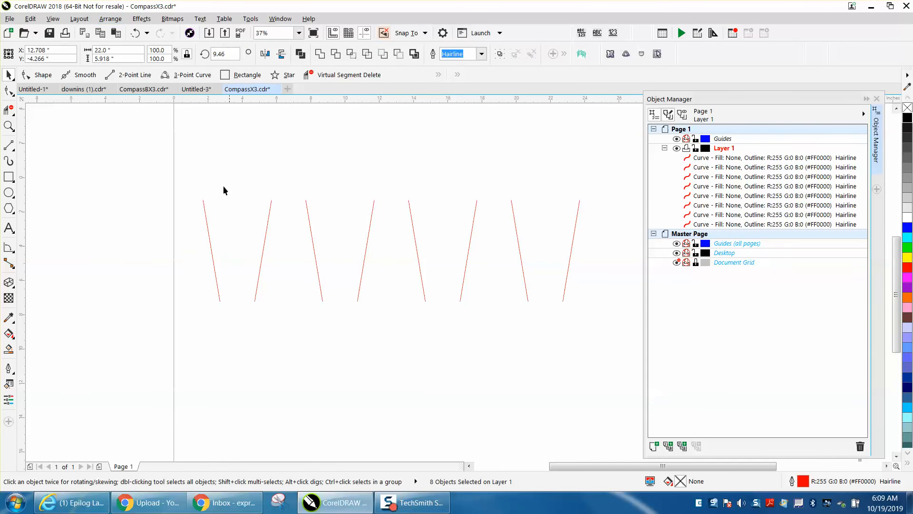
- Cycle through the ungrouped lines starting from the leftmost one to check that their stacking order follows the row
{"action": "left_click", "coordinate": [205, 211]}
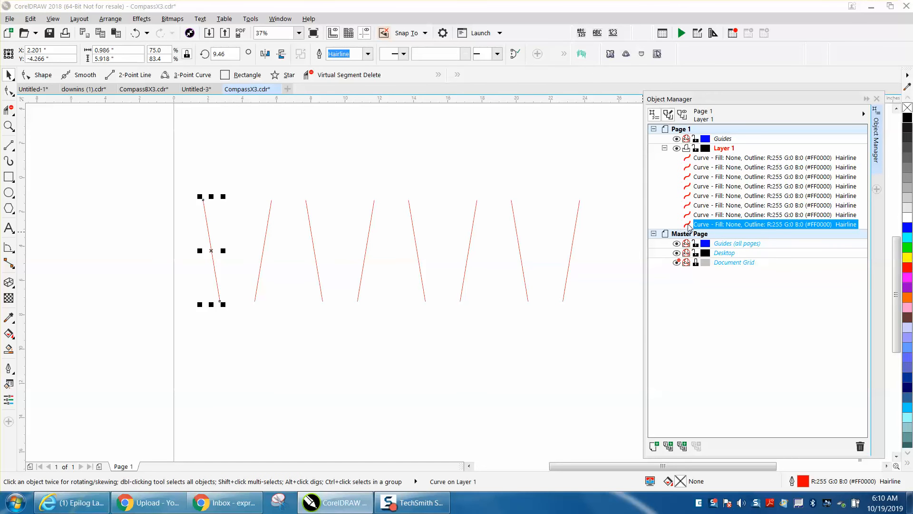
{"action": "key", "text": "Escape"}
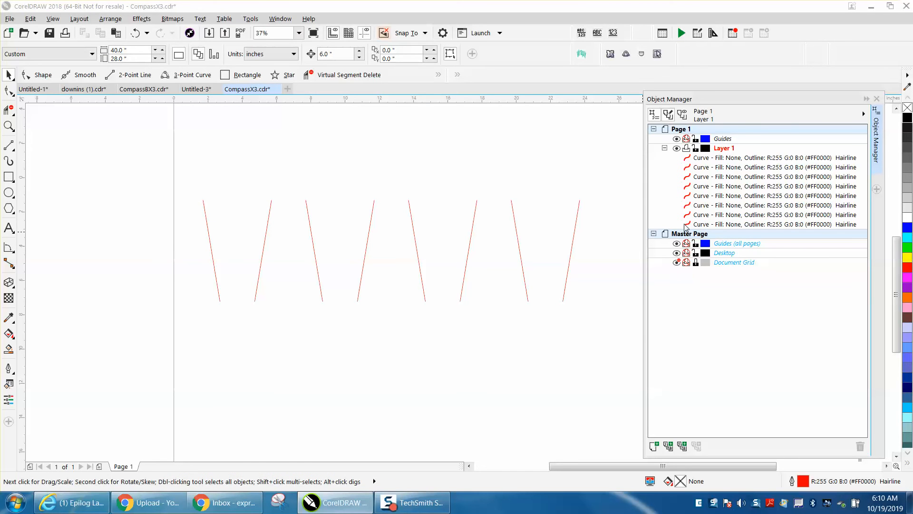
{"action": "left_click", "coordinate": [687, 224]}
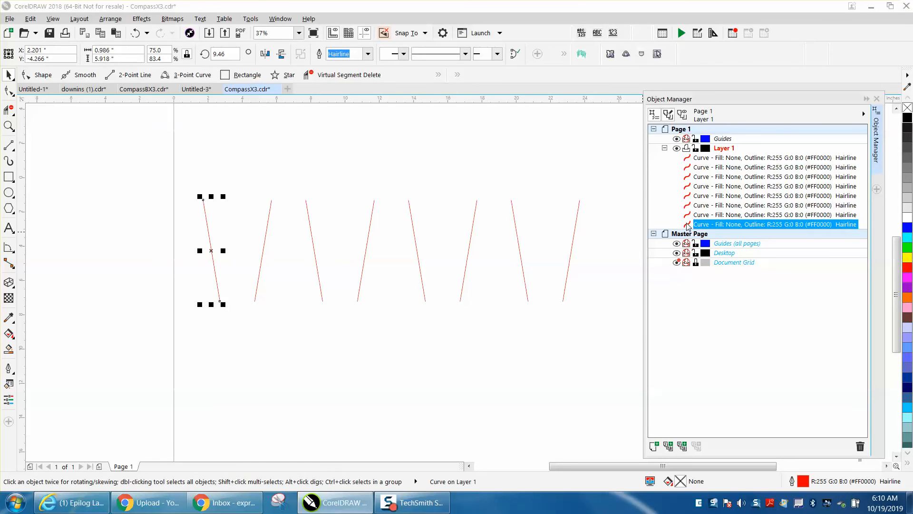
{"action": "key", "text": "Tab"}
{"action": "key", "text": "Tab"}
{"action": "key", "text": "Tab"}
{"action": "key", "text": "Tab"}
{"action": "key", "text": "Tab"}
{"action": "key", "text": "Tab"}
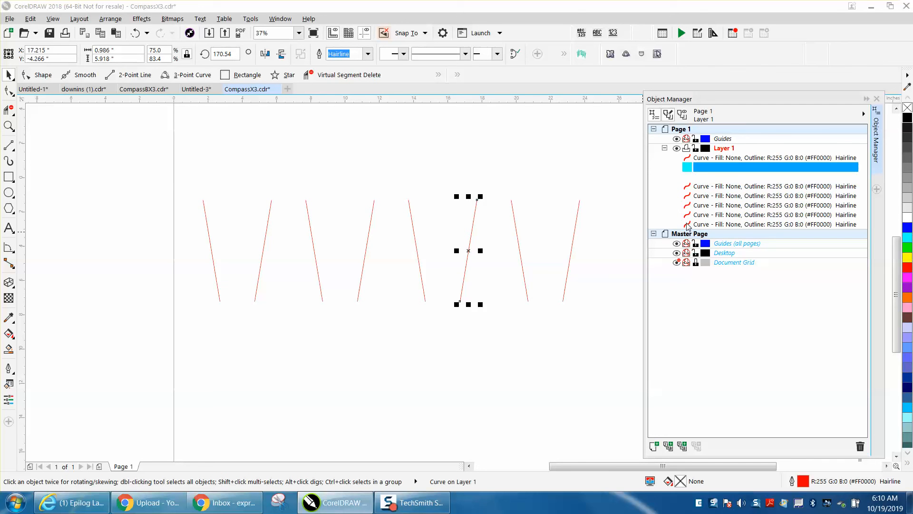
{"action": "key", "text": "Tab"}
{"action": "key", "text": "Tab"}
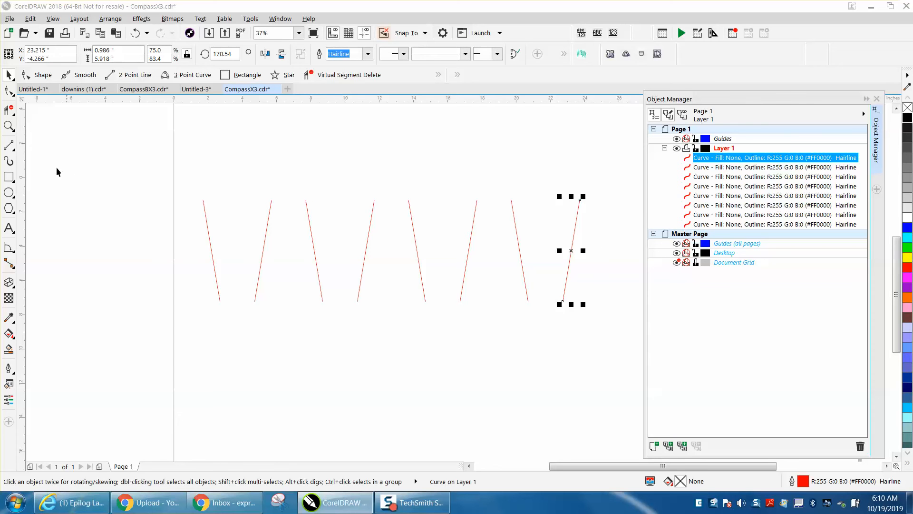
- Examine the start and end node directions of the fourth through eighth lines with the Shape tool
{"action": "left_click", "coordinate": [9, 92]}
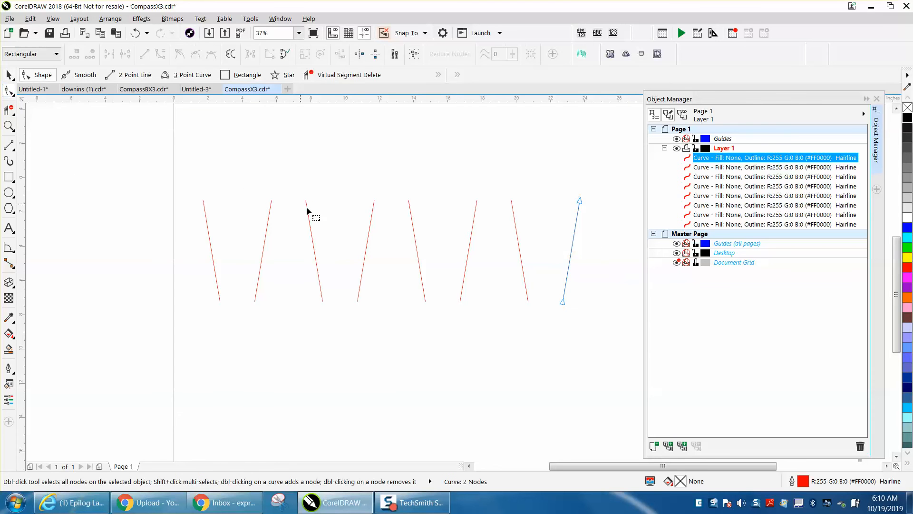
{"action": "left_click", "coordinate": [415, 241]}
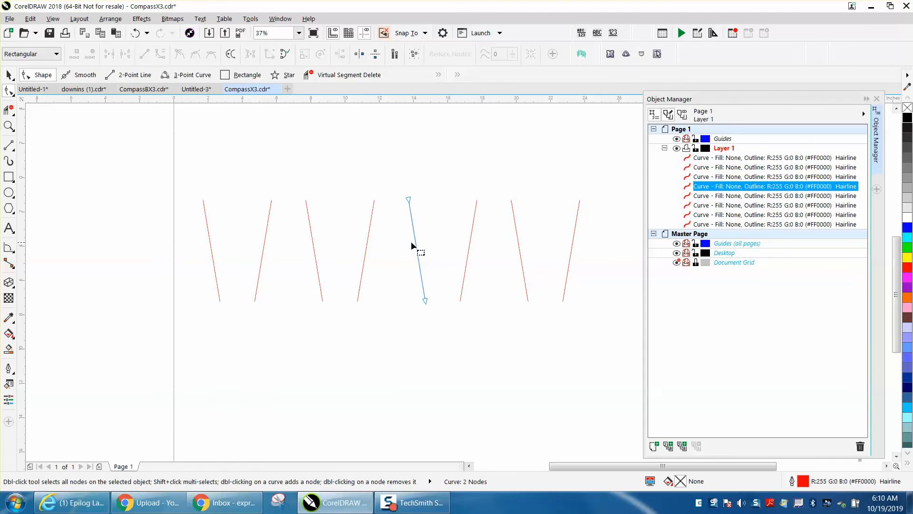
{"action": "left_click", "coordinate": [369, 229]}
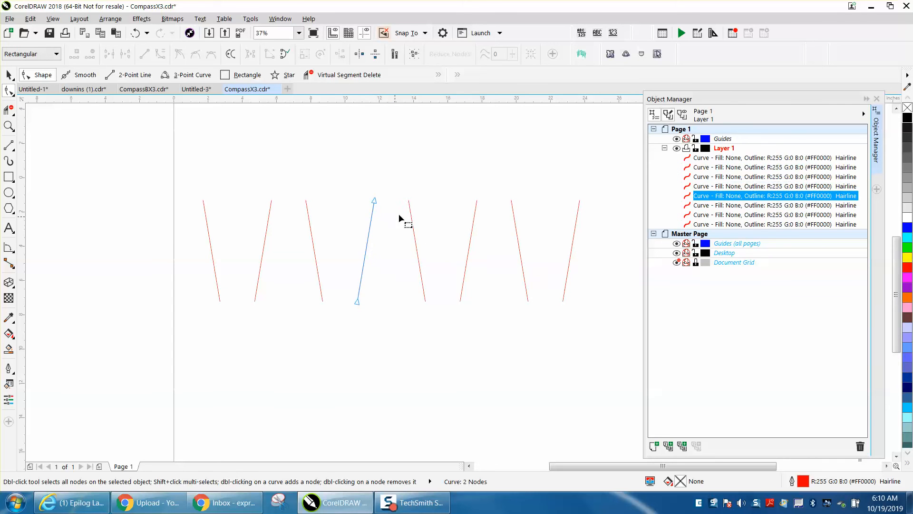
{"action": "left_click", "coordinate": [412, 230]}
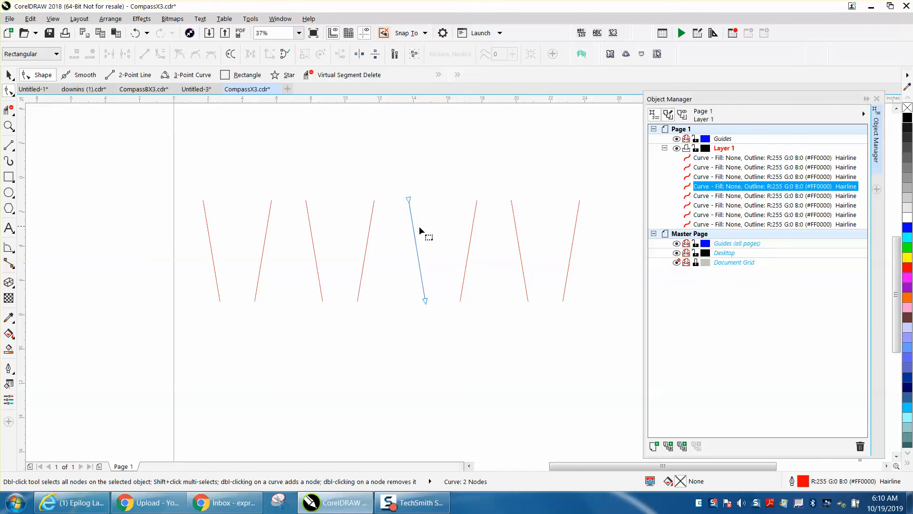
{"action": "left_click", "coordinate": [470, 239]}
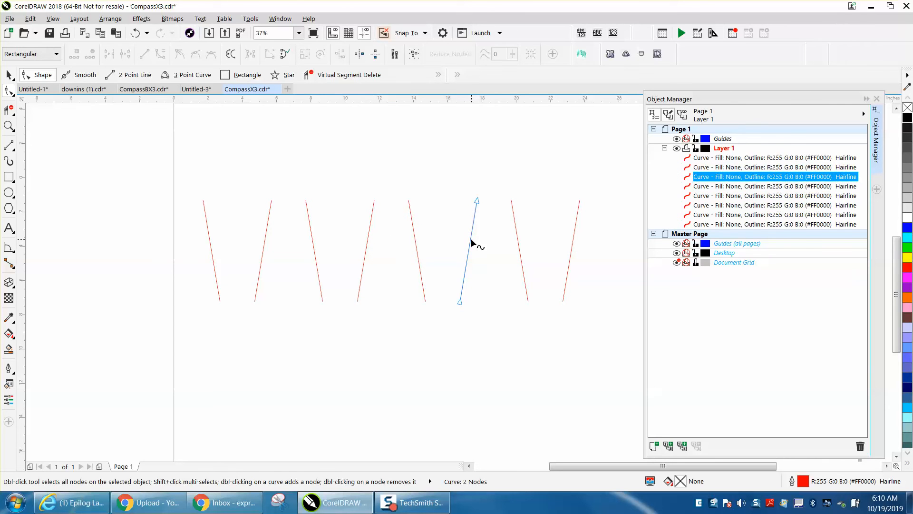
{"action": "left_click", "coordinate": [517, 239]}
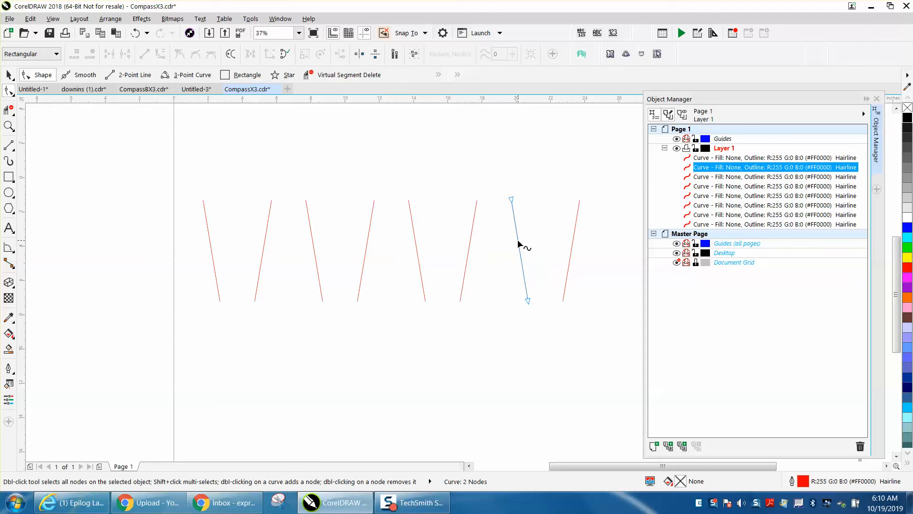
{"action": "left_click", "coordinate": [571, 247]}
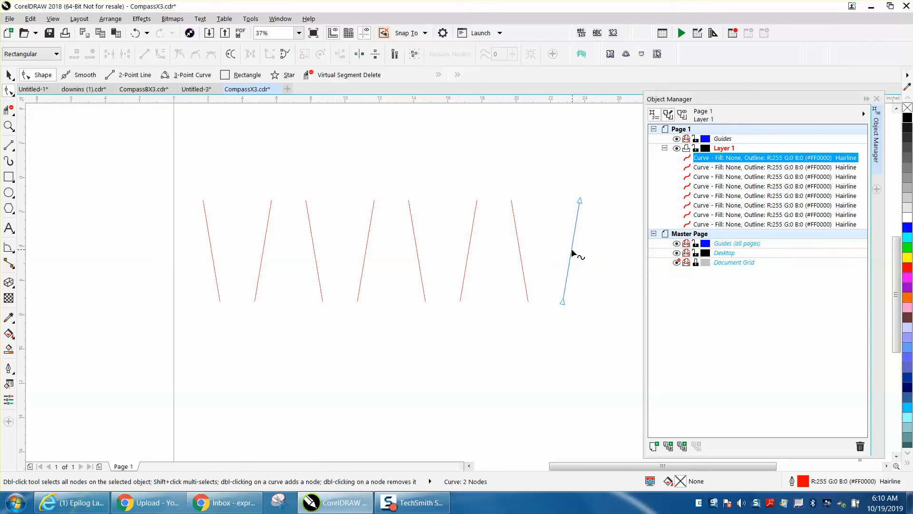
- Try to draw 2-Point lines across the upper and lower ends of the row while the rightmost line is selected
{"action": "left_click", "coordinate": [10, 147]}
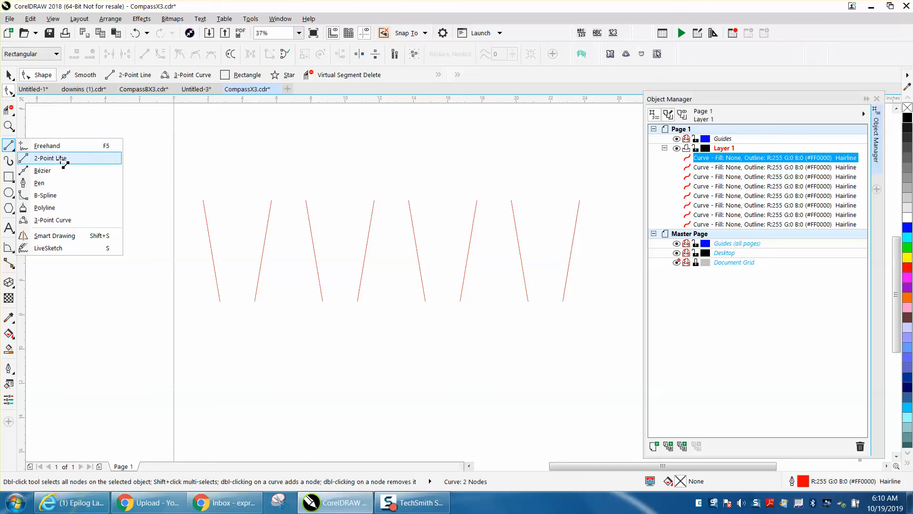
{"action": "left_click", "coordinate": [50, 158]}
{"action": "left_click_drag", "start_coordinate": [204, 200], "coordinate": [579, 200]}
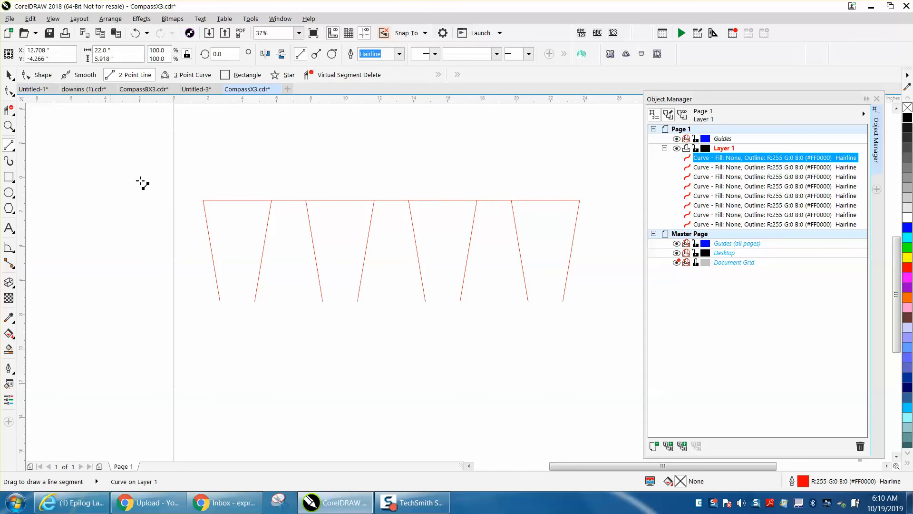
{"action": "left_click_drag", "start_coordinate": [220, 301], "coordinate": [563, 301]}
{"action": "left_click", "coordinate": [9, 74]}
{"action": "left_click", "coordinate": [509, 155]}
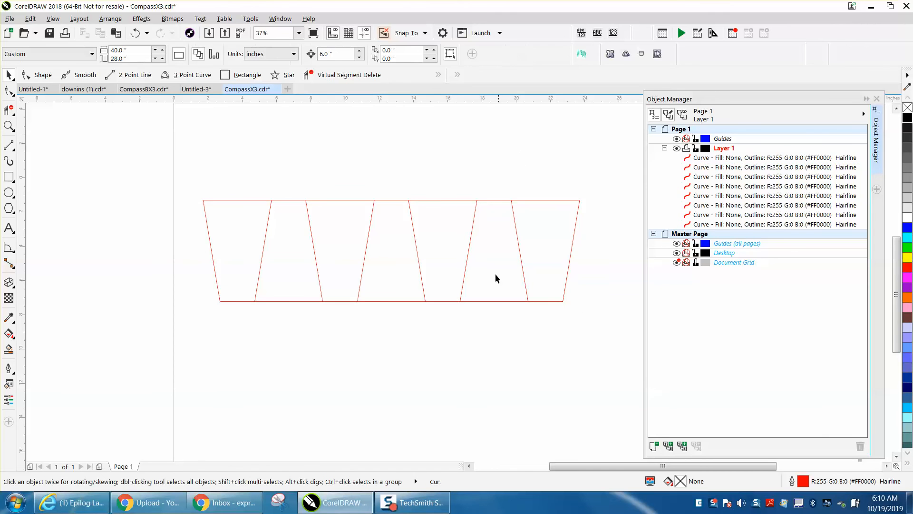
- Check whether the connecting lines are joined to the rightmost line by moving the upper one upward, and undo the move
{"action": "left_click", "coordinate": [492, 300]}
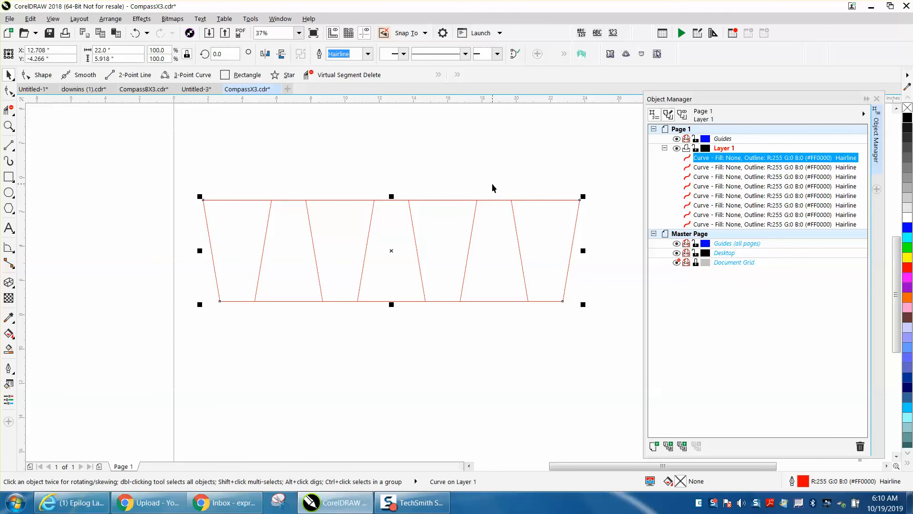
{"action": "left_click", "coordinate": [492, 185]}
{"action": "left_click", "coordinate": [408, 178]}
{"action": "left_click_drag", "start_coordinate": [393, 200], "coordinate": [388, 153]}
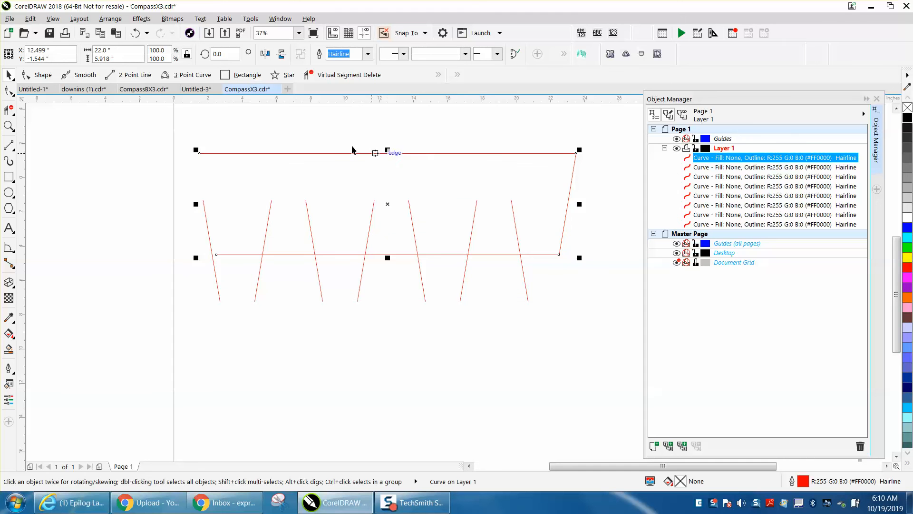
{"action": "left_click", "coordinate": [136, 33]}
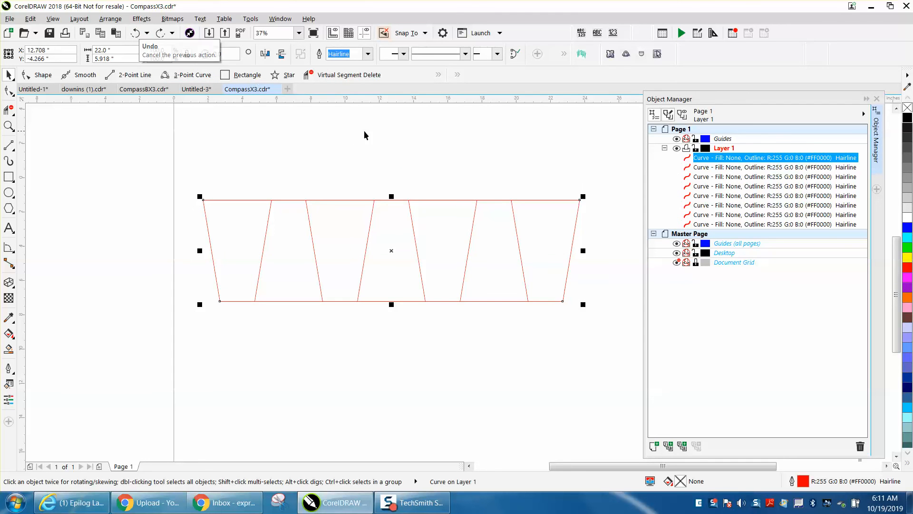
- Examine the joined curve's nodes with the Shape tool, and undo both connecting lines
{"action": "left_click", "coordinate": [8, 91]}
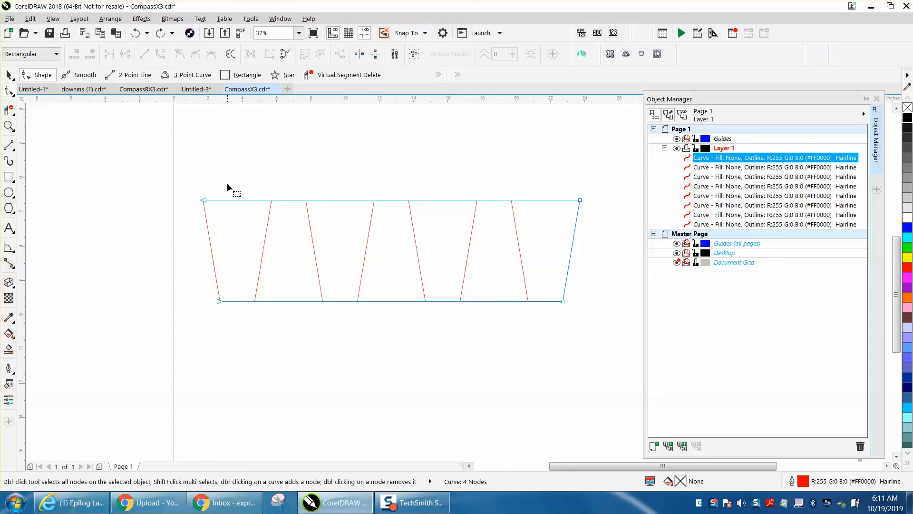
{"action": "left_click", "coordinate": [136, 34]}
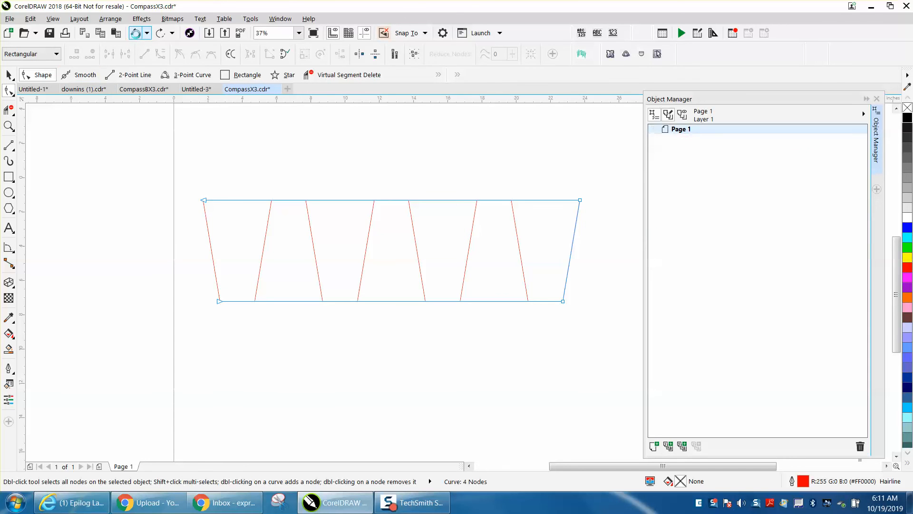
{"action": "left_click", "coordinate": [136, 34]}
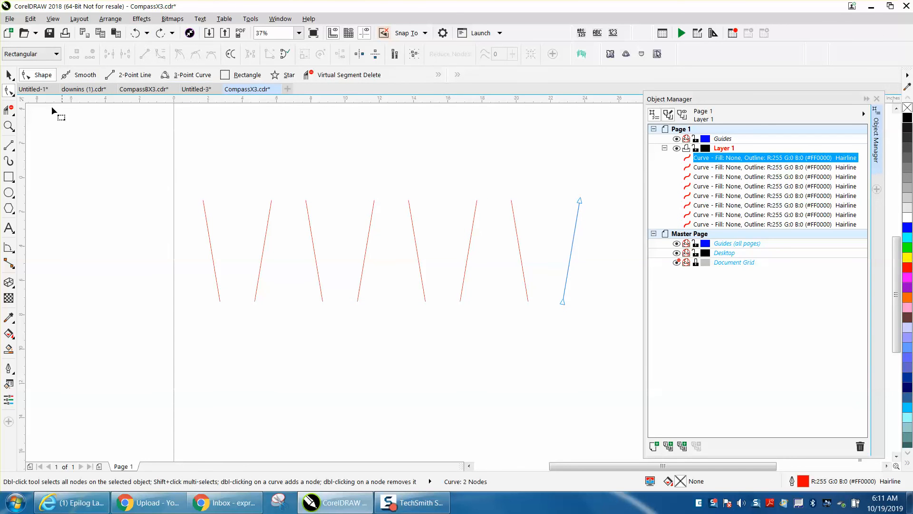
- With nothing selected, draw a 22-inch horizontal 2-Point line across the upper ends of the row and check its direction
{"action": "left_click", "coordinate": [9, 75]}
{"action": "left_click", "coordinate": [132, 152]}
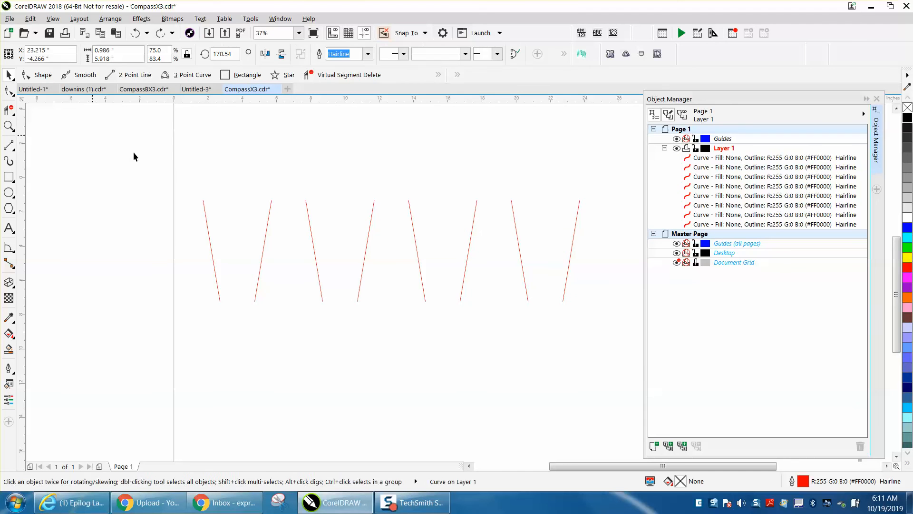
{"action": "left_click", "coordinate": [13, 149]}
{"action": "left_click", "coordinate": [44, 159]}
{"action": "left_click_drag", "start_coordinate": [203, 200], "coordinate": [579, 200]}
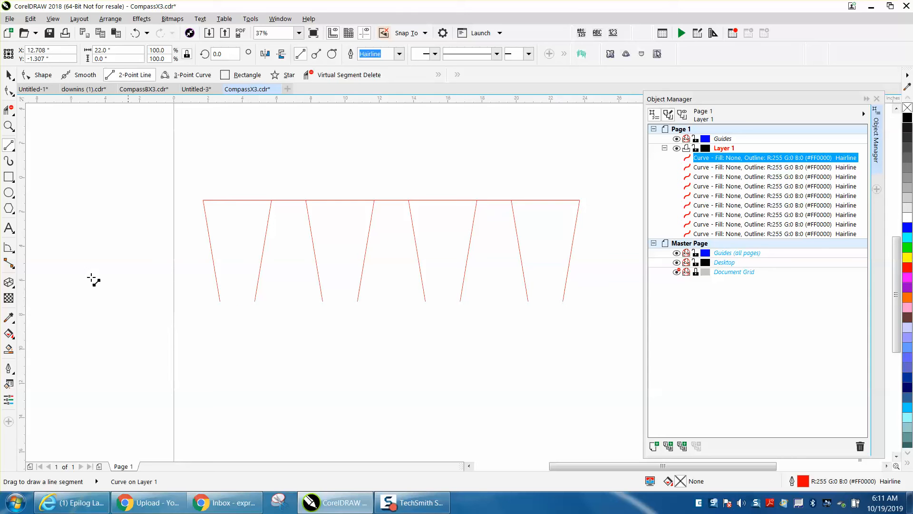
{"action": "key", "text": "space"}
{"action": "left_click", "coordinate": [8, 91]}
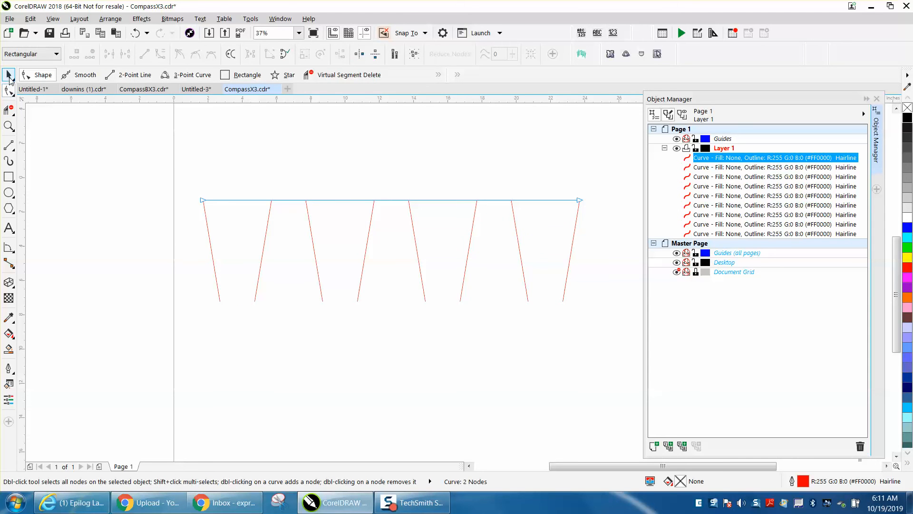
- Draw a horizontal 2-Point line about 20 inches long across the lower ends, from the leftmost to the rightmost slanted line
{"action": "left_click", "coordinate": [9, 146]}
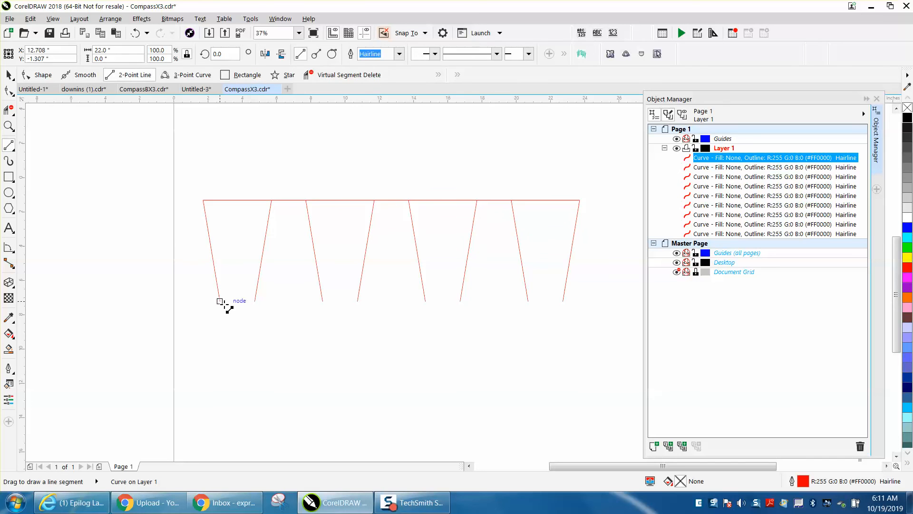
{"action": "left_click_drag", "start_coordinate": [220, 300], "coordinate": [554, 304]}
{"action": "left_click", "coordinate": [8, 79]}
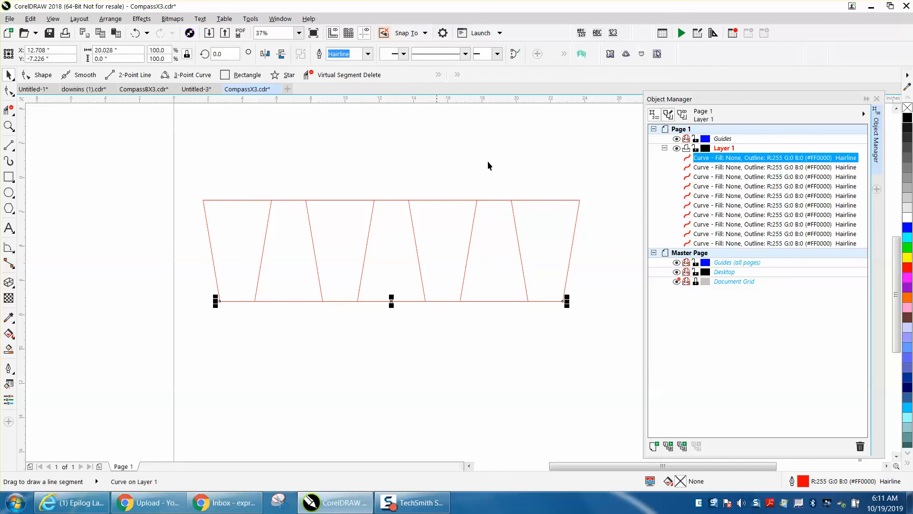
- Check the stacking order by selecting the curves one after another, from the lowest in Layer 1 up to the upper horizontal line
{"action": "left_click", "coordinate": [723, 243]}
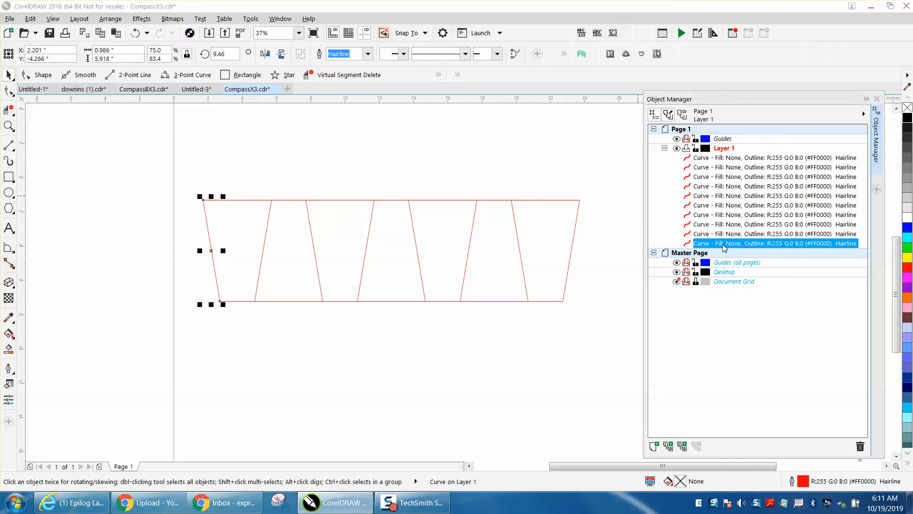
{"action": "key", "text": "Up"}
{"action": "key", "text": "Up"}
{"action": "key", "text": "Up"}
{"action": "key", "text": "Up"}
{"action": "key", "text": "Up"}
{"action": "key", "text": "Up"}
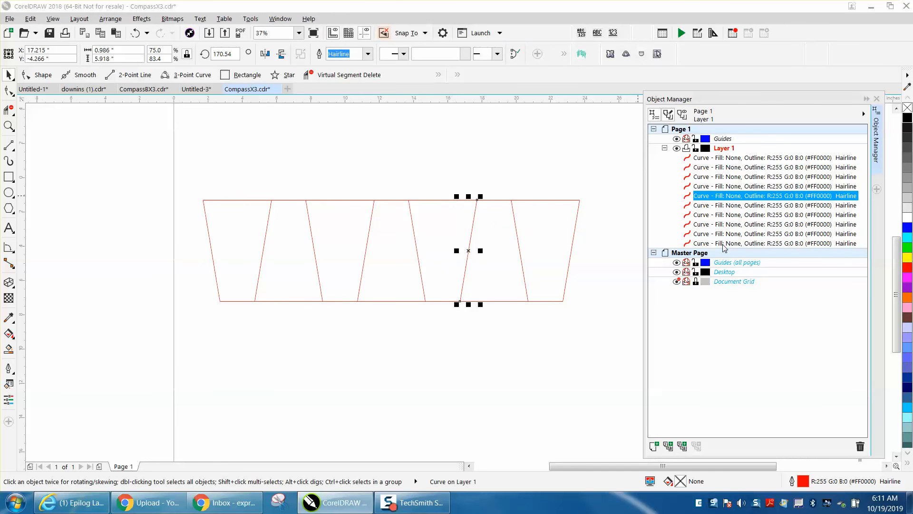
{"action": "key", "text": "Up"}
{"action": "key", "text": "Up"}
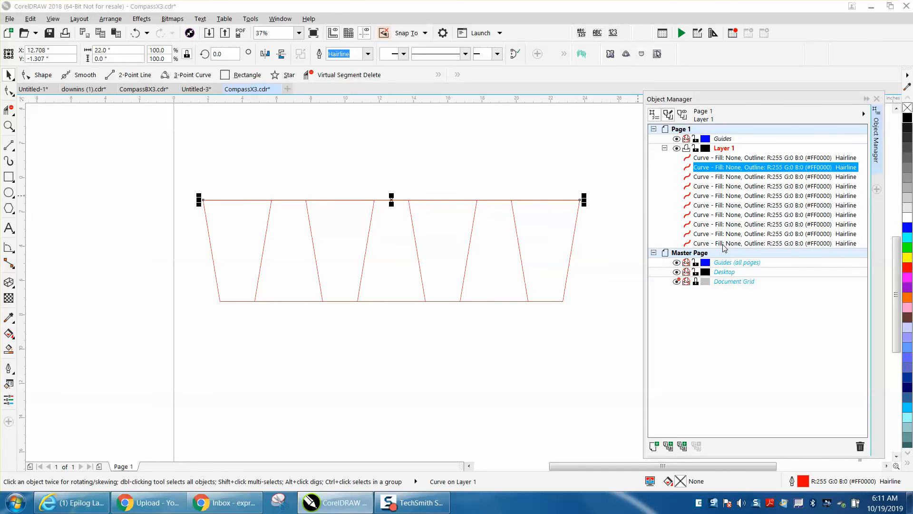
- Check the direction of the rightmost slanted line with the Shape tool and reverse the upper horizontal line's direction with Reverse Subpaths
{"action": "left_click", "coordinate": [8, 91]}
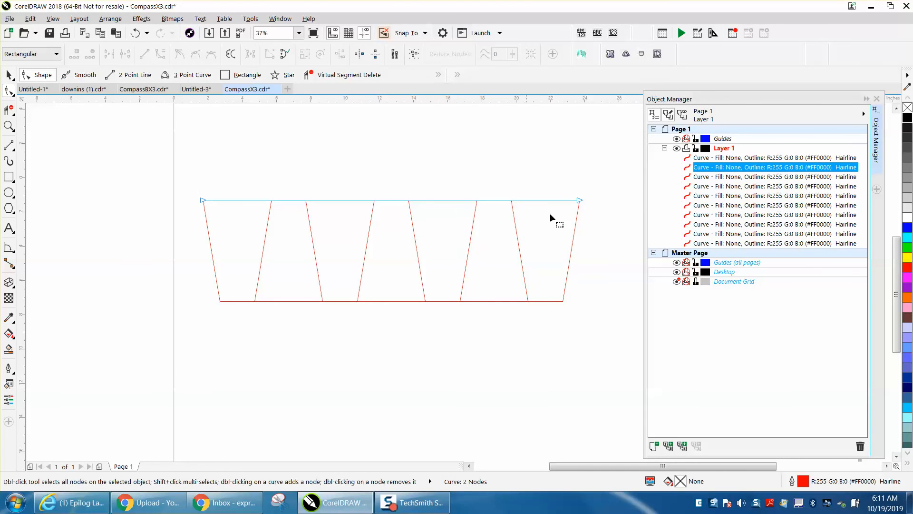
{"action": "left_click", "coordinate": [575, 228]}
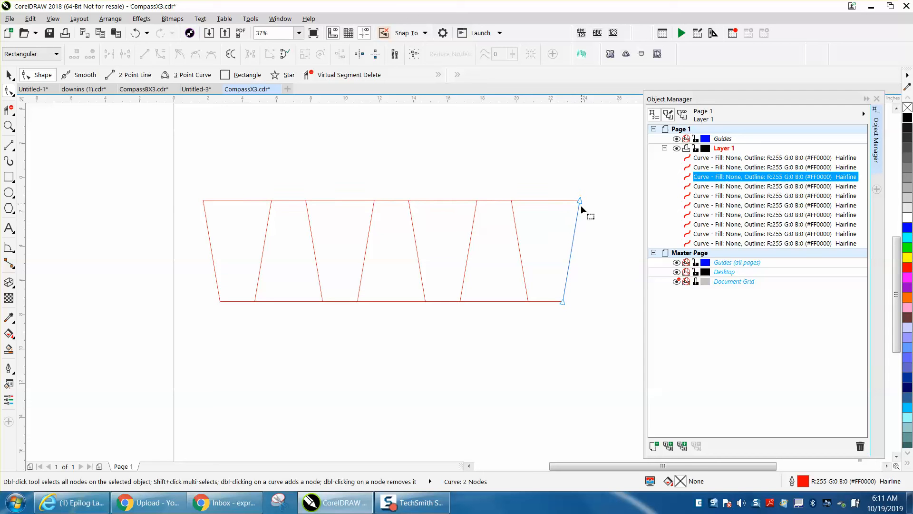
{"action": "left_click", "coordinate": [219, 199]}
{"action": "left_click", "coordinate": [223, 200]}
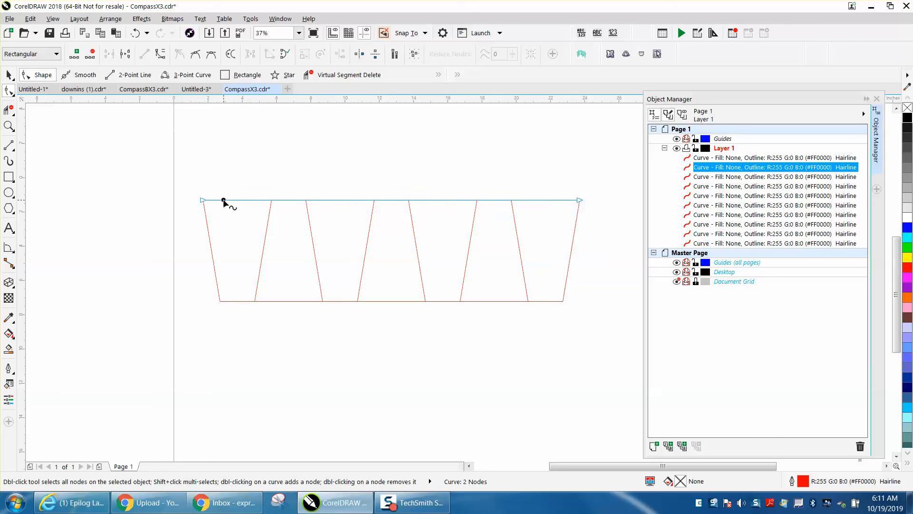
{"action": "right_click", "coordinate": [224, 200]}
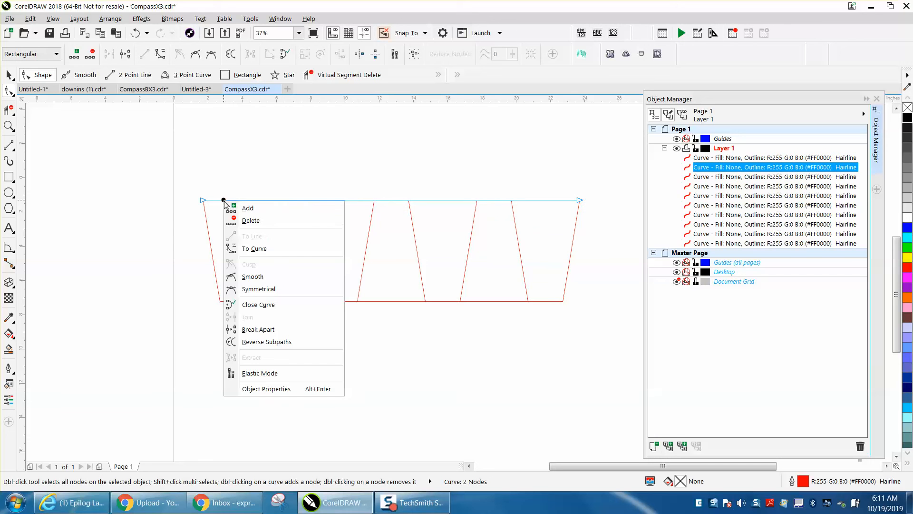
{"action": "left_click", "coordinate": [276, 341]}
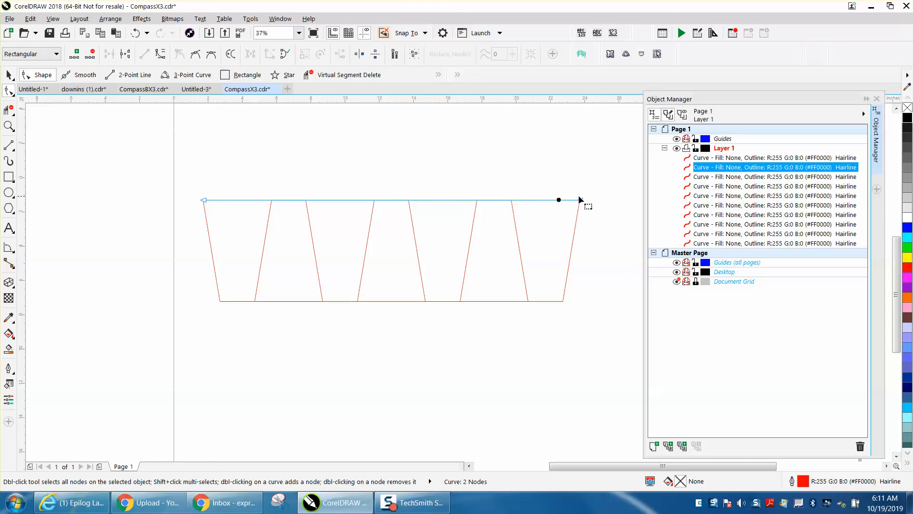
- Check the directions of the lower and upper horizontal lines, and return to the Pick tool
{"action": "left_click", "coordinate": [237, 301]}
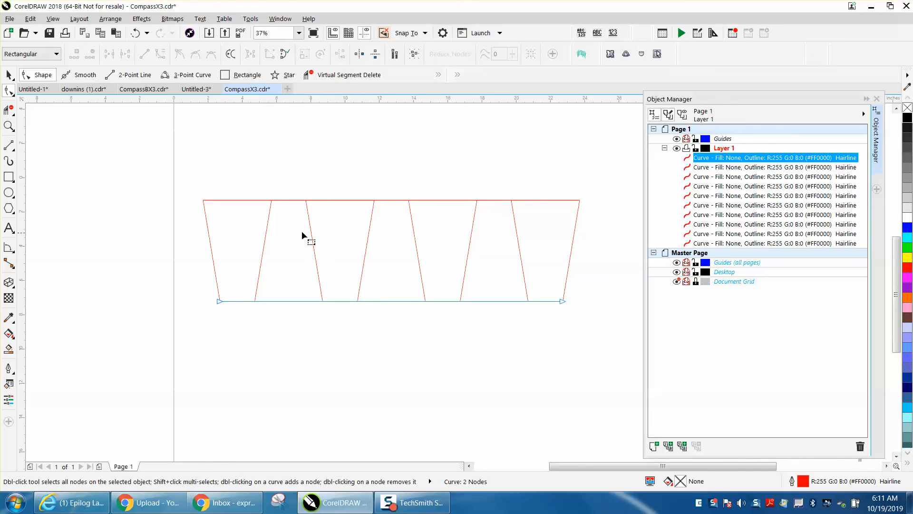
{"action": "left_click", "coordinate": [245, 200]}
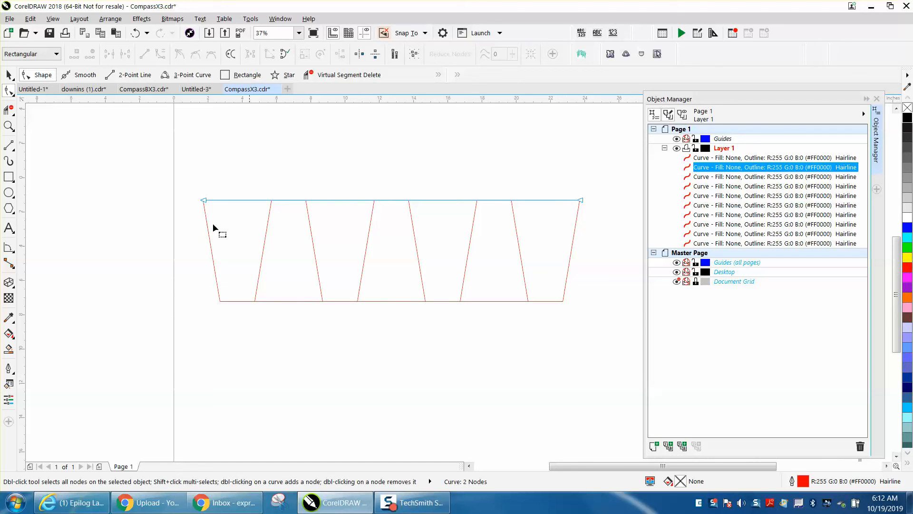
{"action": "left_click", "coordinate": [9, 76]}
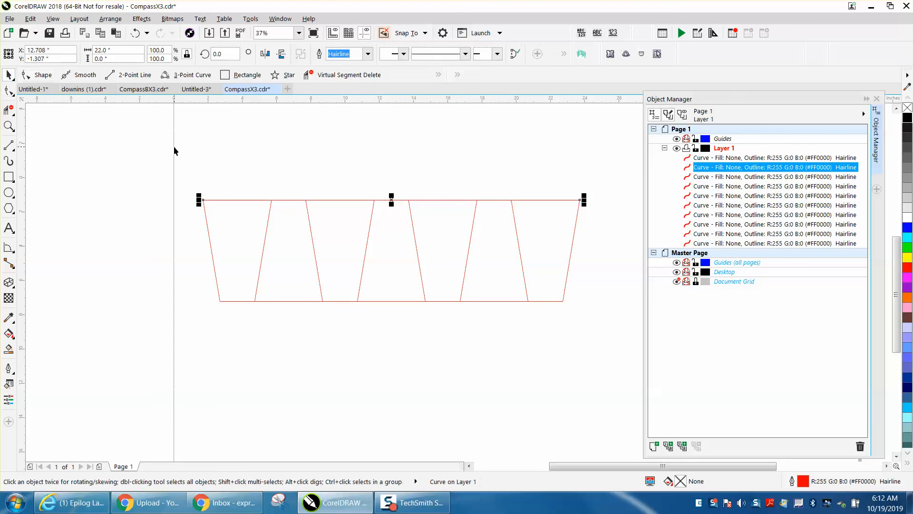
{"action": "scroll", "coordinate": [173, 146], "scroll_direction": "down", "scroll_amount": 2}
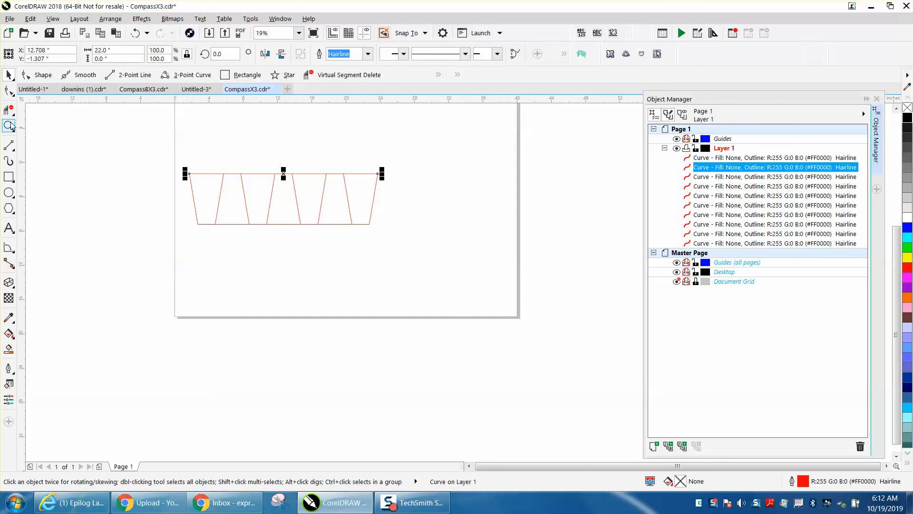
{"action": "key", "text": "z"}
{"action": "left_click_drag", "start_coordinate": [197, 158], "coordinate": [413, 259]}
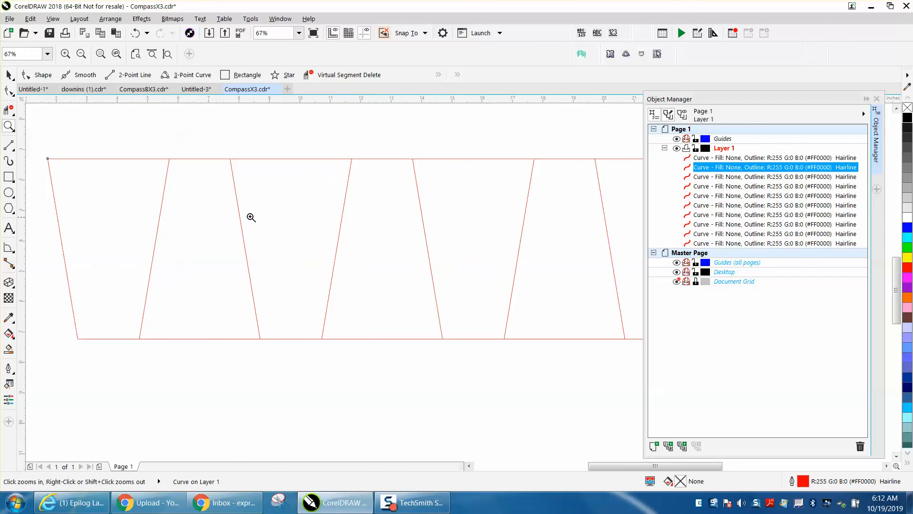
{"action": "right_click", "coordinate": [212, 184]}
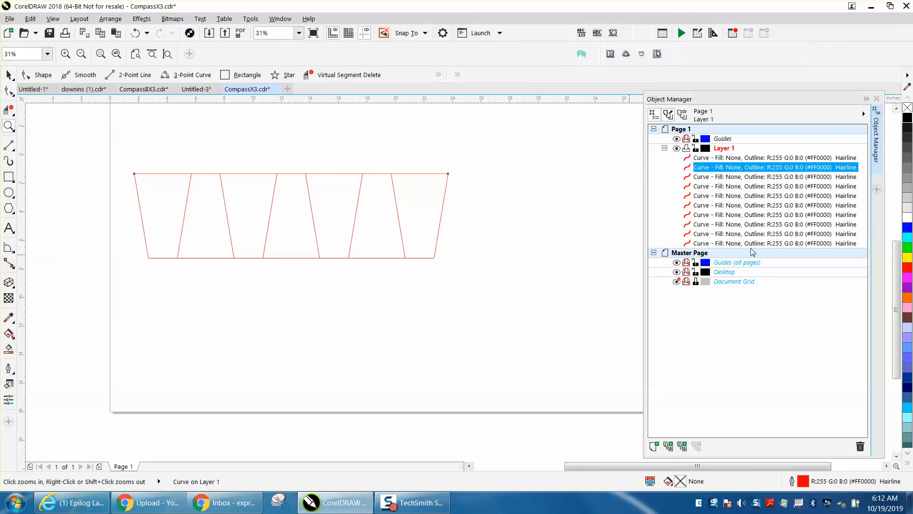
{"action": "left_click", "coordinate": [9, 74]}
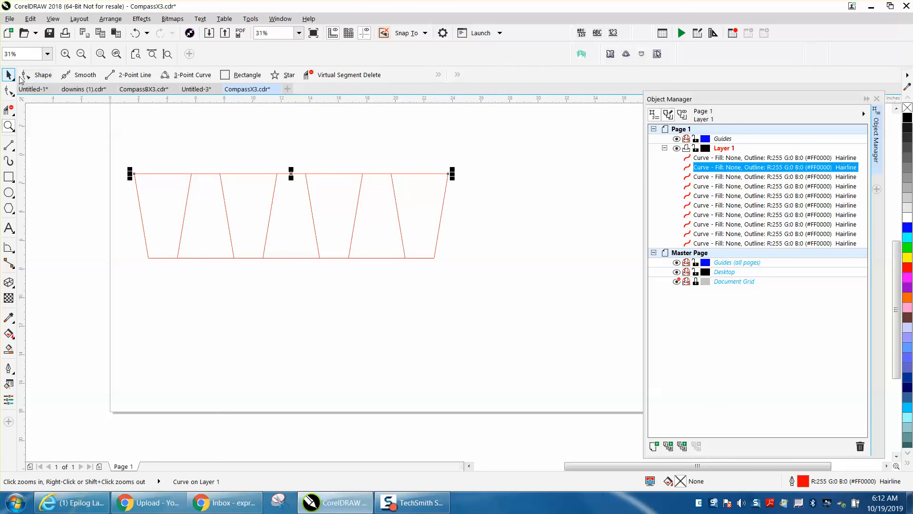